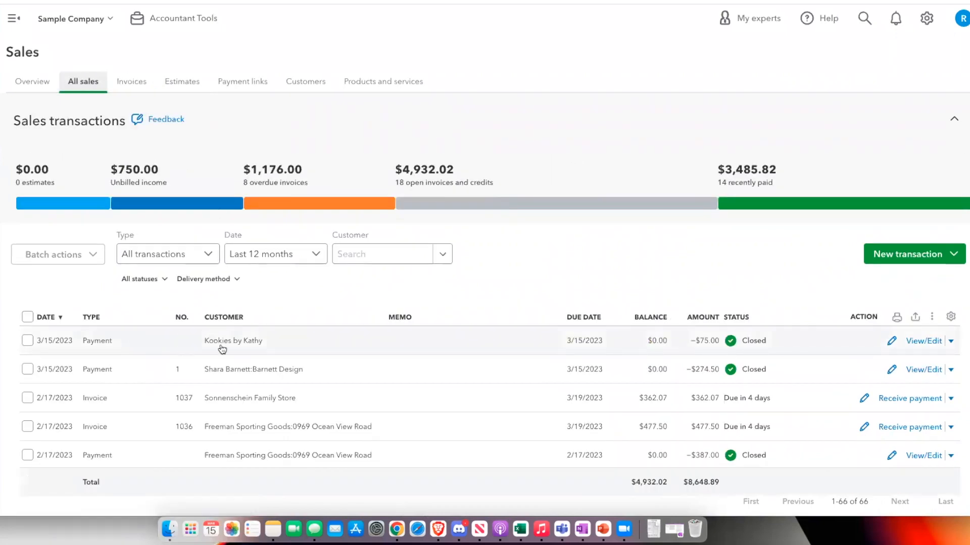
- From the $75 payment, open invoice 1016 and view its transaction journal entry
{"action": "left_click", "coordinate": [910, 345]}
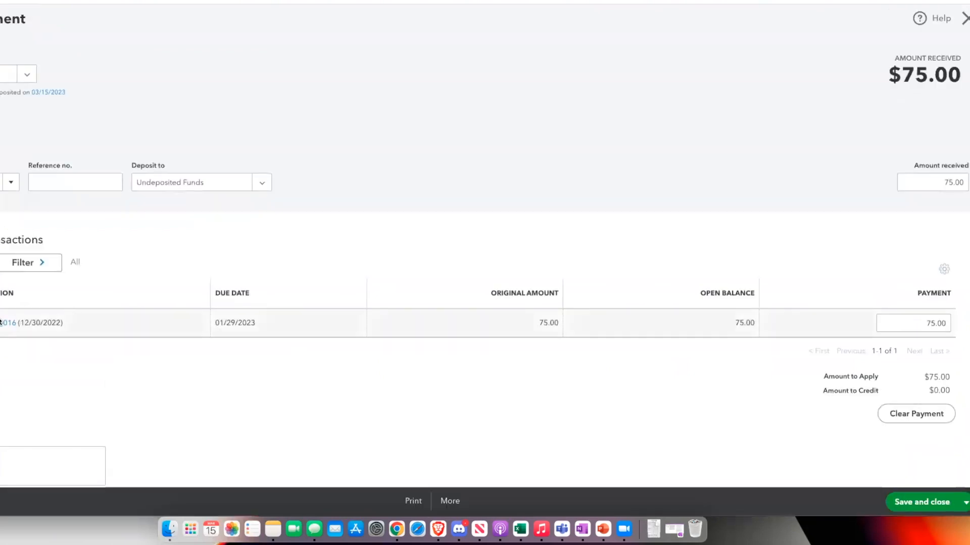
{"action": "left_click", "coordinate": [8, 323]}
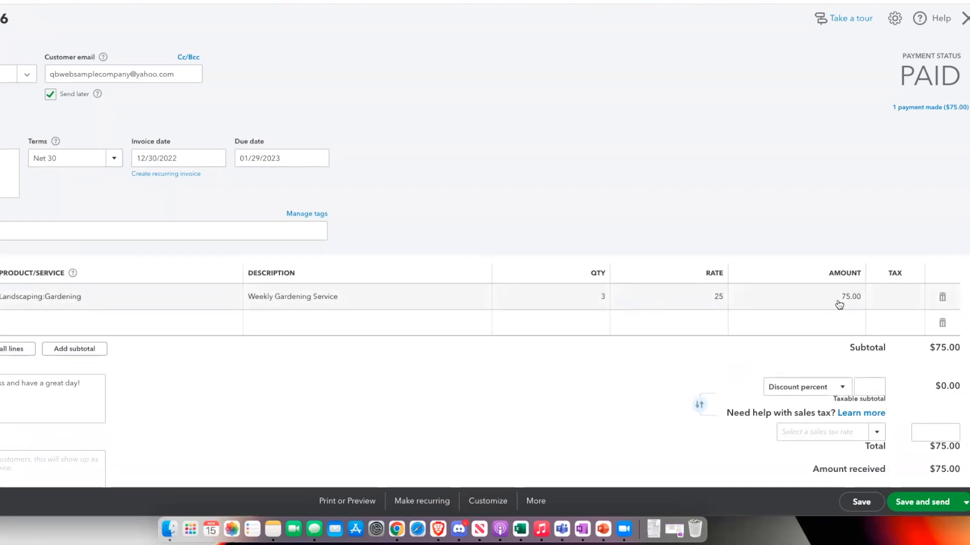
{"action": "left_click", "coordinate": [536, 502]}
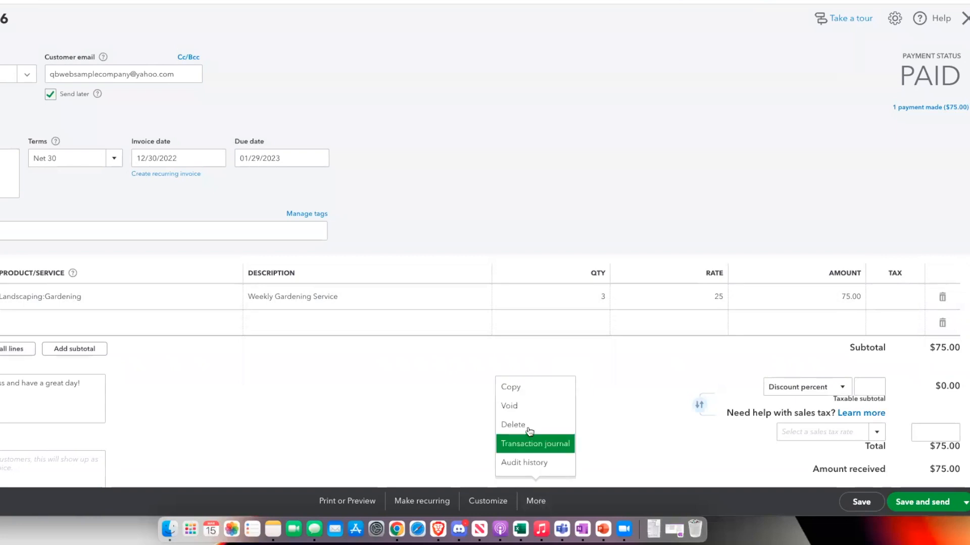
{"action": "left_click", "coordinate": [524, 442]}
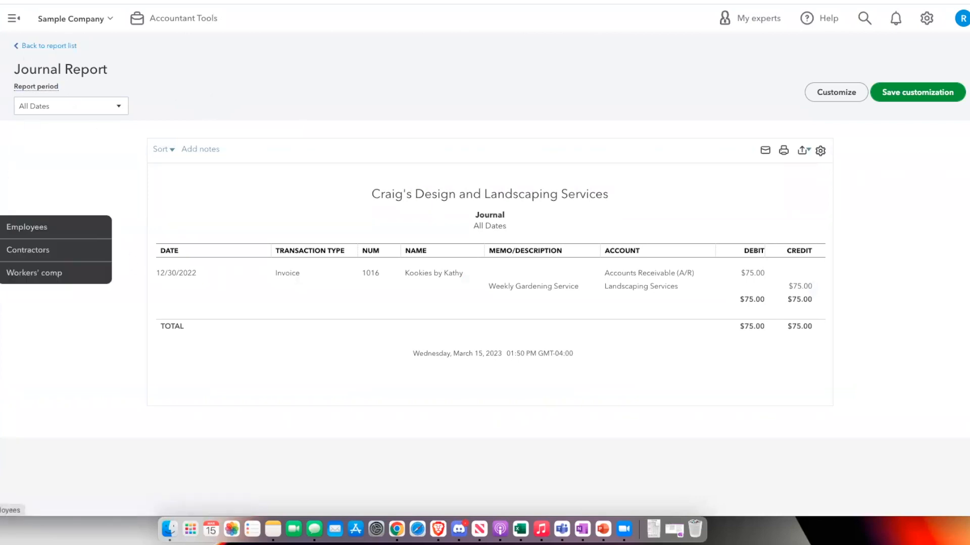
- From All sales, view the $75 payment's journal: Undeposited Funds debit, Accounts Receivable credit
{"action": "mouse_move", "coordinate": [1, 158]}
{"action": "left_click", "coordinate": [23, 177]}
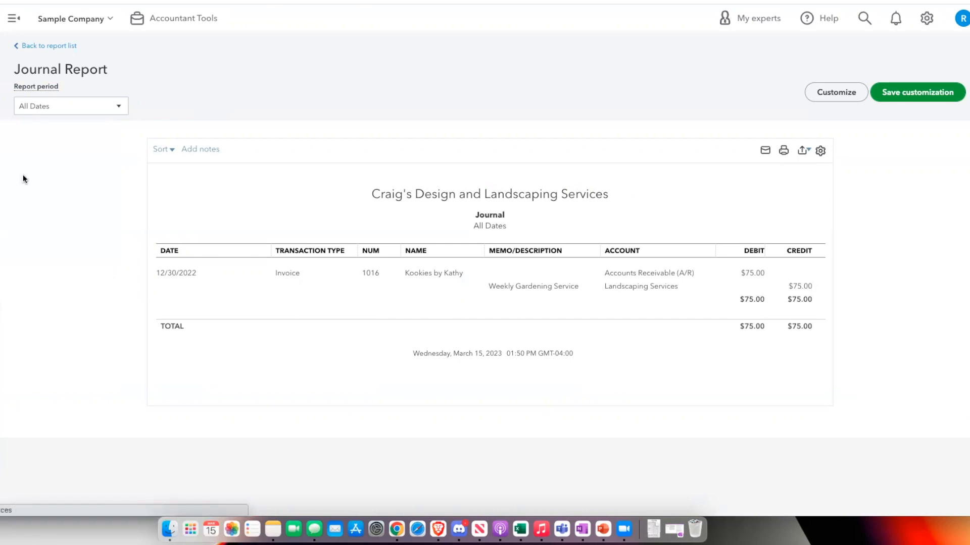
{"action": "left_click", "coordinate": [82, 87]}
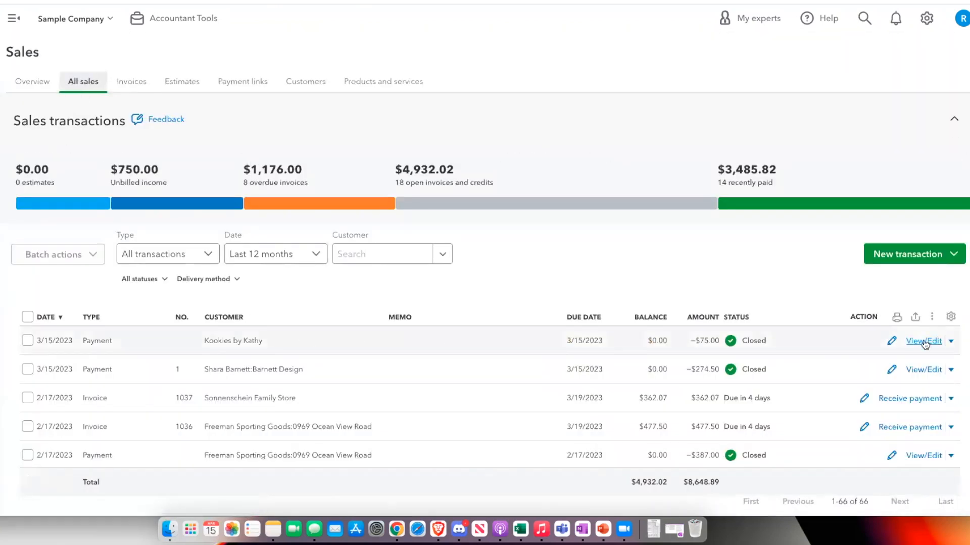
{"action": "scroll", "coordinate": [926, 340], "scroll_direction": "down", "scroll_amount": 2}
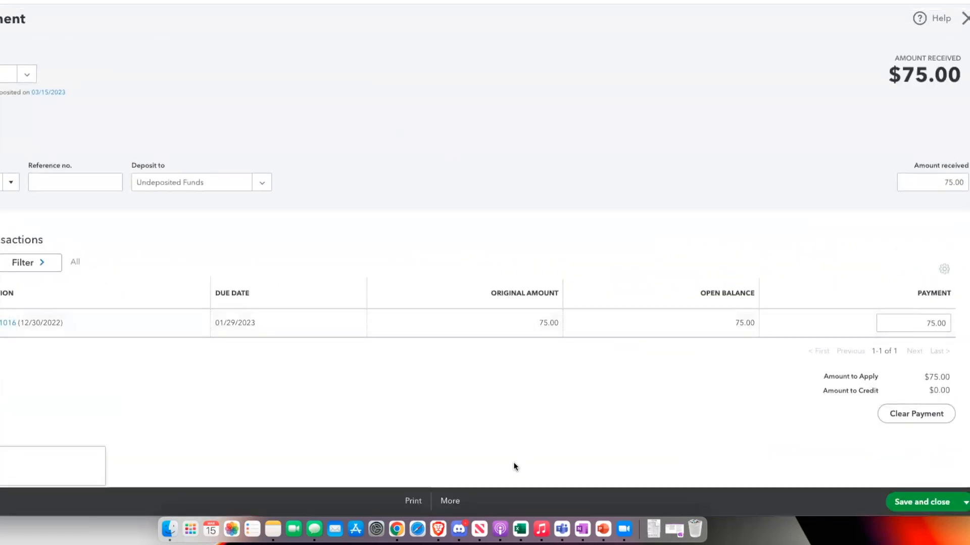
{"action": "left_click", "coordinate": [457, 502]}
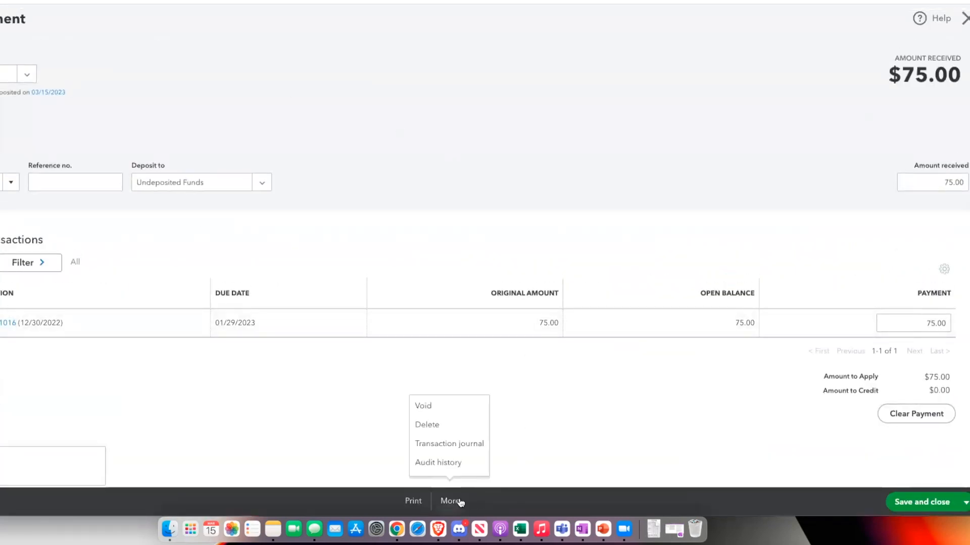
{"action": "left_click", "coordinate": [457, 446]}
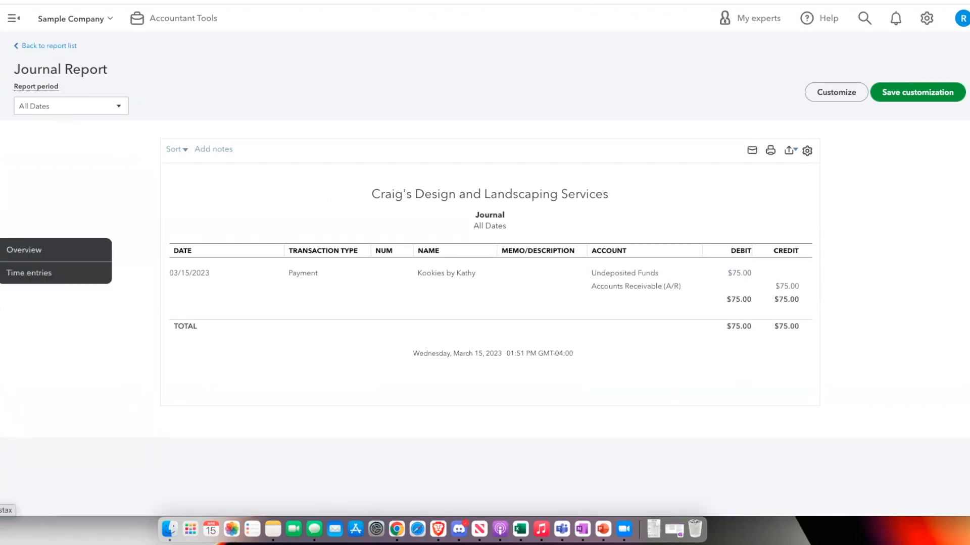
- Open the Balance Sheet report and drill into the Undeposited Funds balance
{"action": "left_click", "coordinate": [1, 272]}
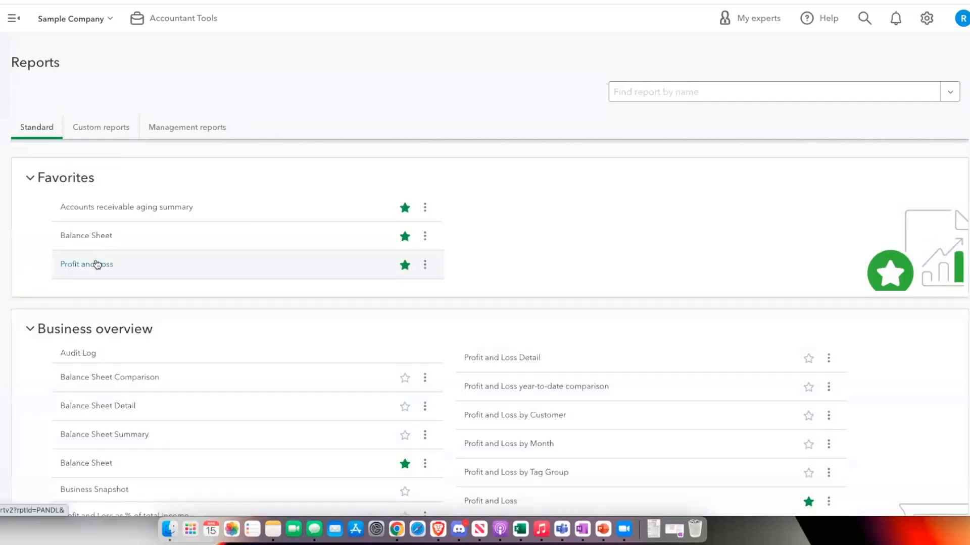
{"action": "left_click", "coordinate": [97, 264]}
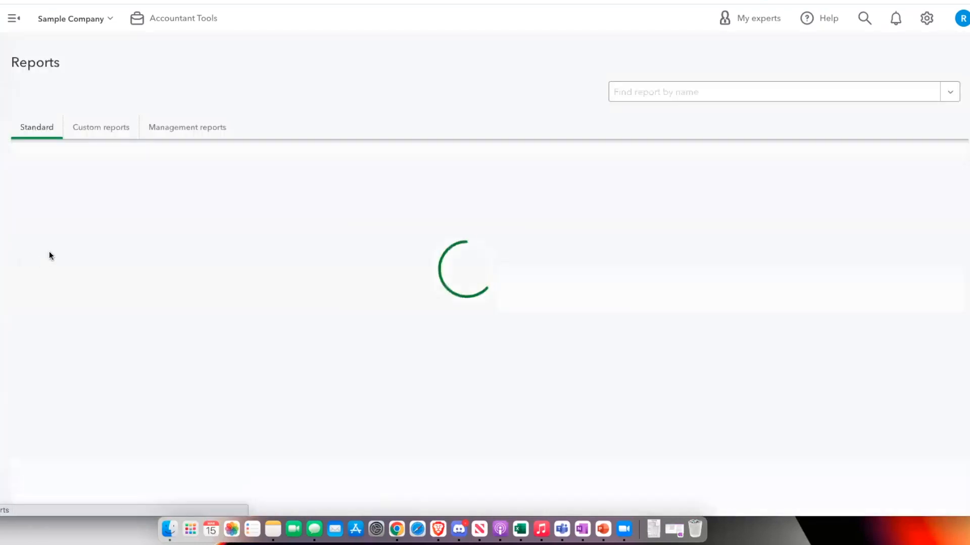
{"action": "left_click", "coordinate": [70, 236]}
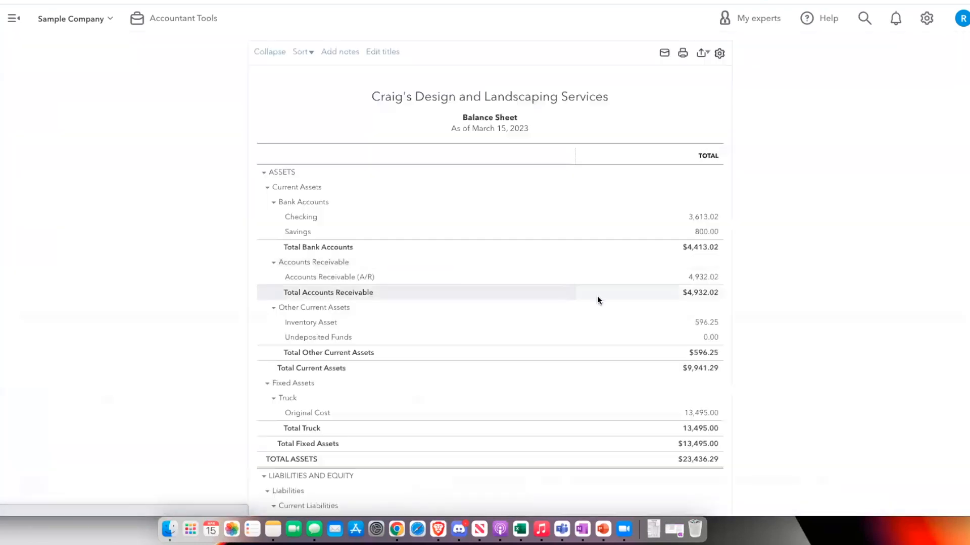
{"action": "left_click", "coordinate": [710, 337]}
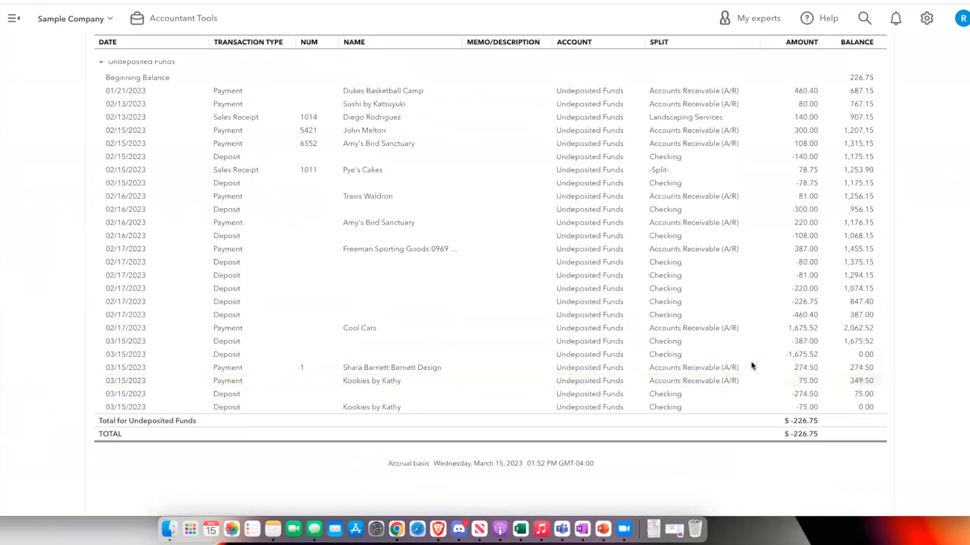
- Show the $75 deposit's journal entry debiting Checking and crediting Undeposited Funds
{"action": "left_click", "coordinate": [805, 408]}
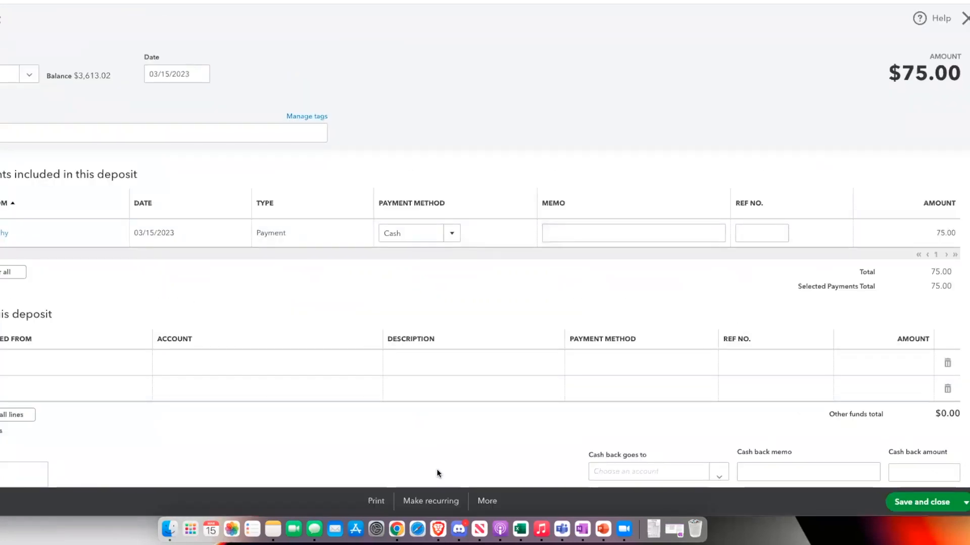
{"action": "left_click", "coordinate": [486, 501]}
{"action": "left_click", "coordinate": [483, 444]}
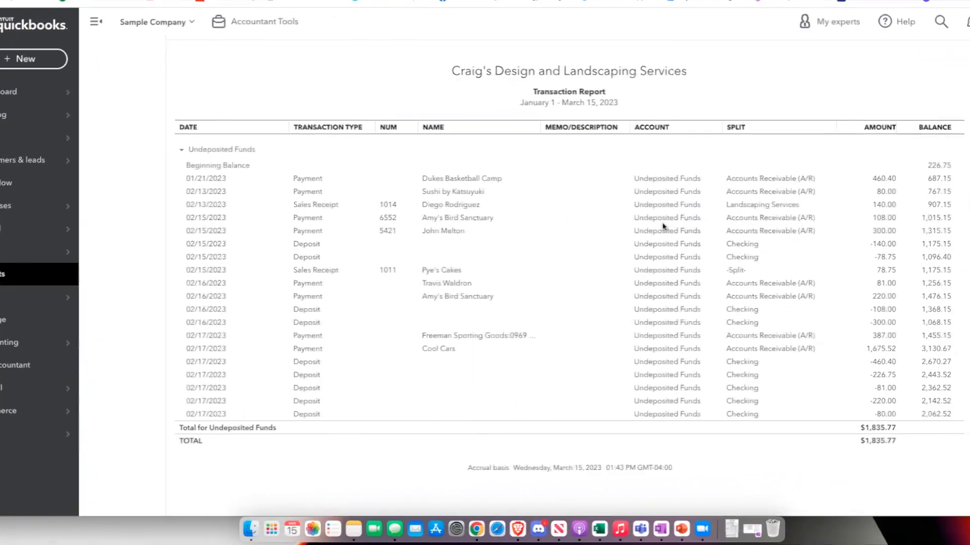
- Preview the pending payments in a new bank deposit, then close it without saving
{"action": "scroll", "coordinate": [663, 222], "scroll_direction": "up", "scroll_amount": 2}
{"action": "scroll", "coordinate": [662, 226], "scroll_direction": "up", "scroll_amount": 1}
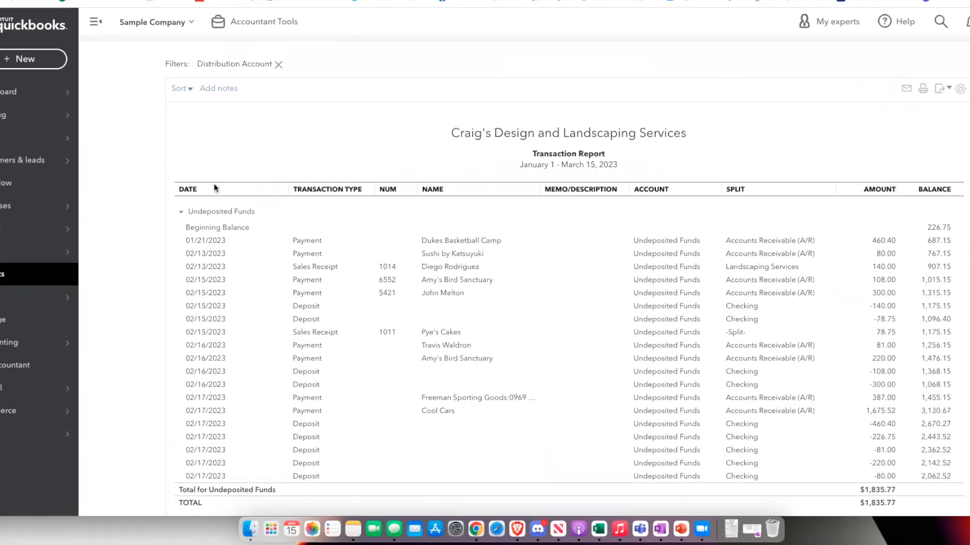
{"action": "left_click", "coordinate": [22, 60]}
{"action": "left_click", "coordinate": [405, 126]}
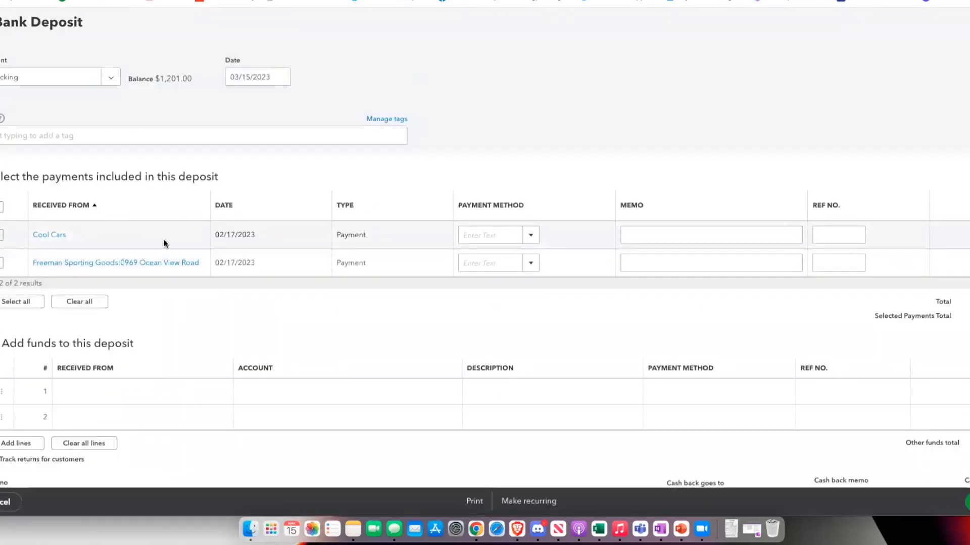
{"action": "scroll", "coordinate": [162, 238], "scroll_direction": "down", "scroll_amount": 2}
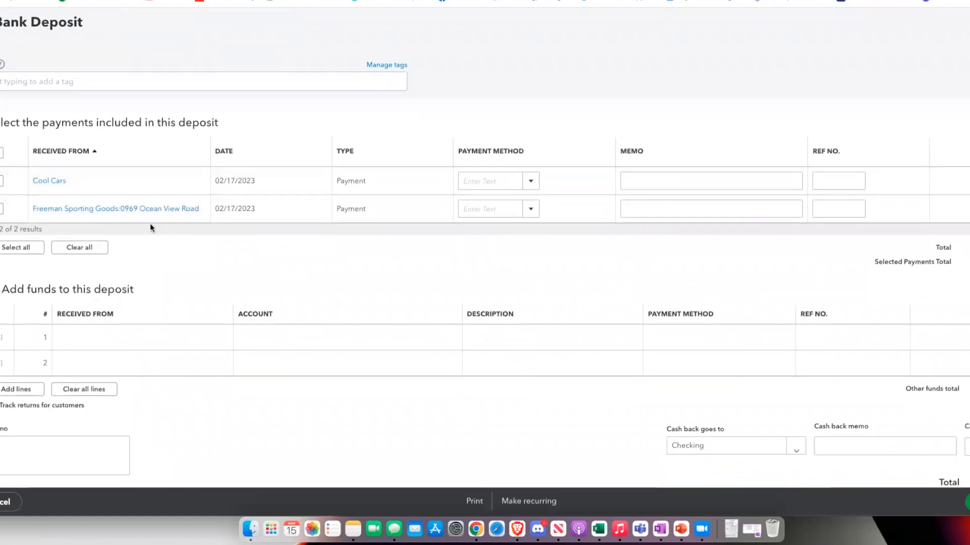
{"action": "scroll", "coordinate": [641, 290], "scroll_direction": "up", "scroll_amount": 2}
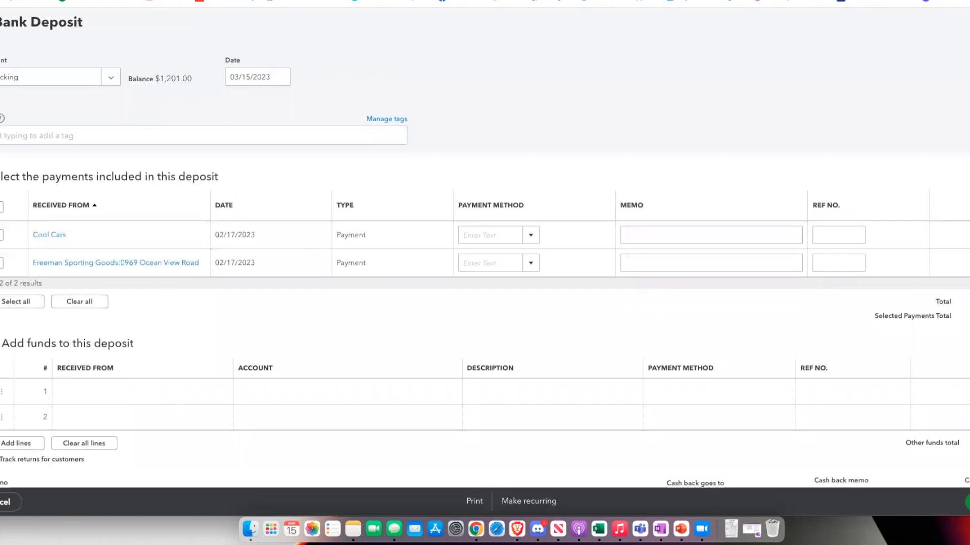
{"action": "left_click", "coordinate": [967, 22]}
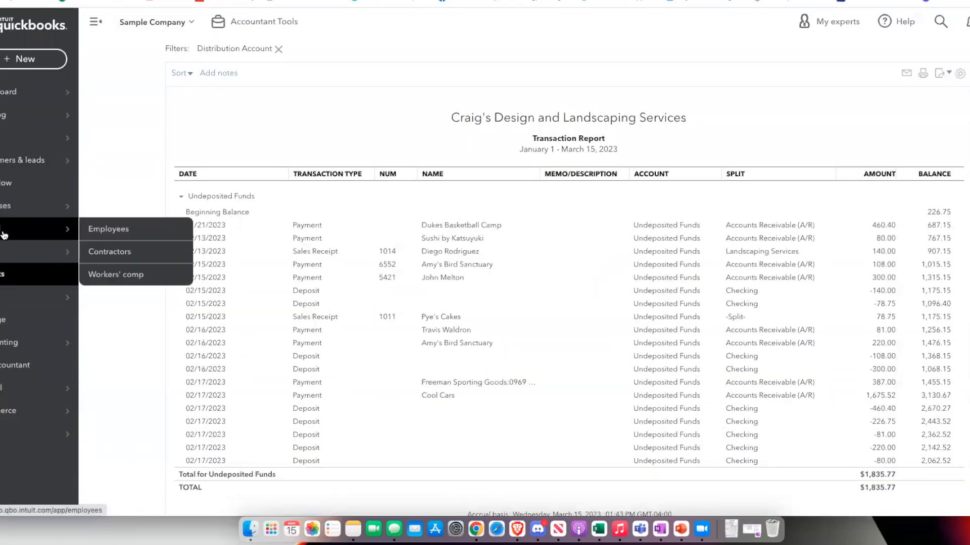
- Set the invoice 1012 payment method to Check with reference number 1
{"action": "mouse_move", "coordinate": [17, 148]}
{"action": "left_click", "coordinate": [106, 180]}
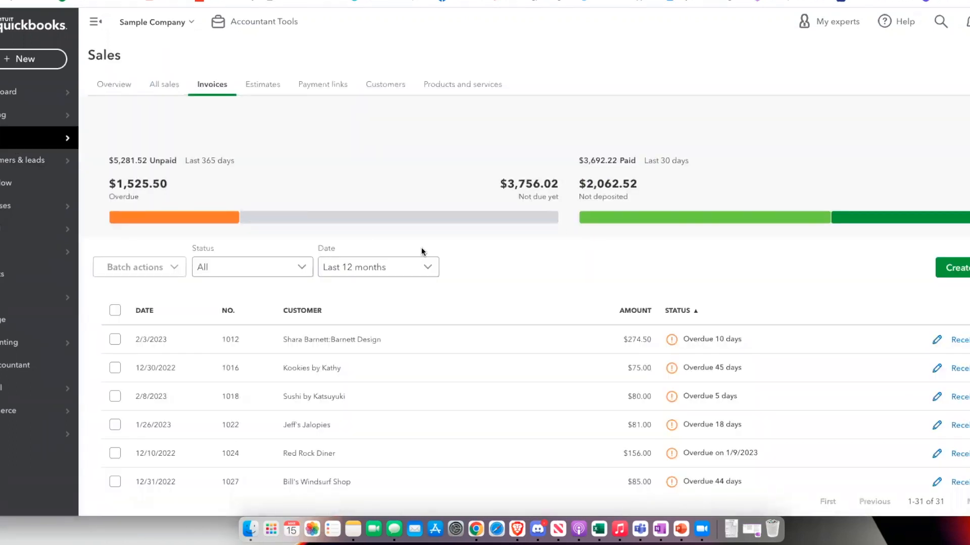
{"action": "scroll", "coordinate": [321, 267], "scroll_direction": "down", "scroll_amount": 4}
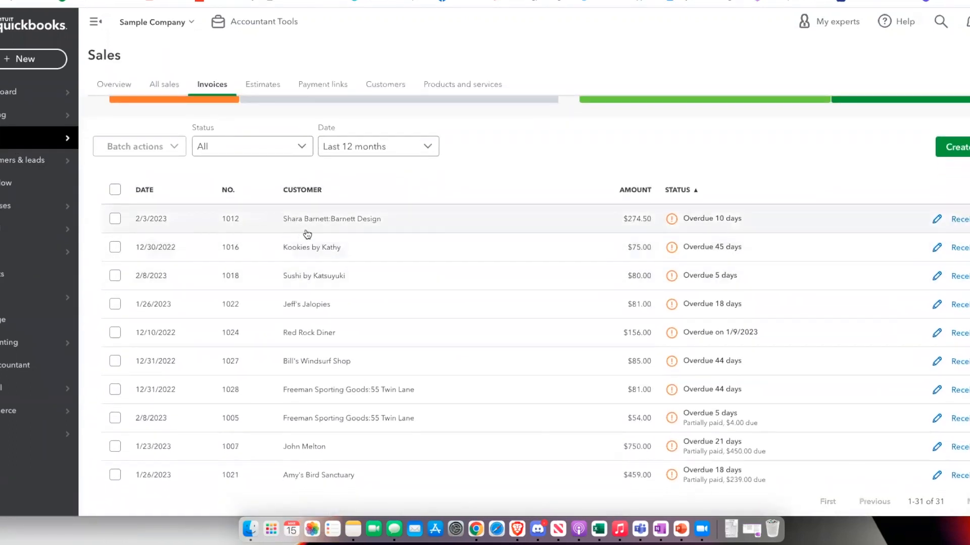
{"action": "scroll", "coordinate": [303, 231], "scroll_direction": "down", "scroll_amount": 1}
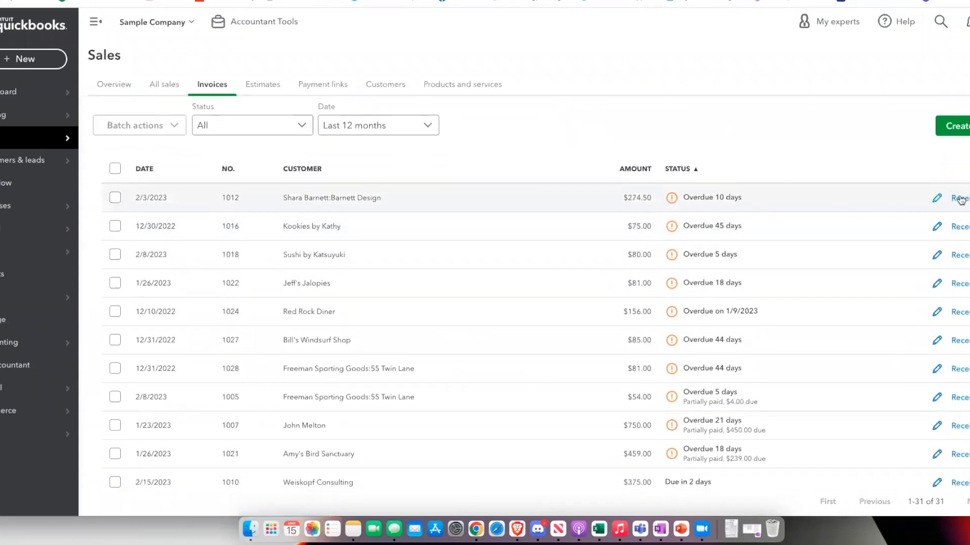
{"action": "scroll", "coordinate": [960, 198], "scroll_direction": "down", "scroll_amount": 2}
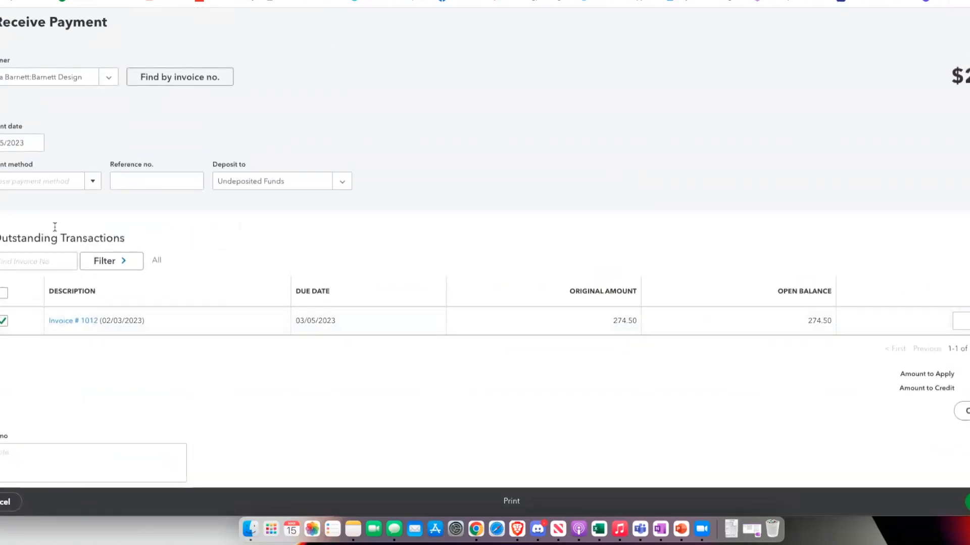
{"action": "left_click", "coordinate": [92, 181]}
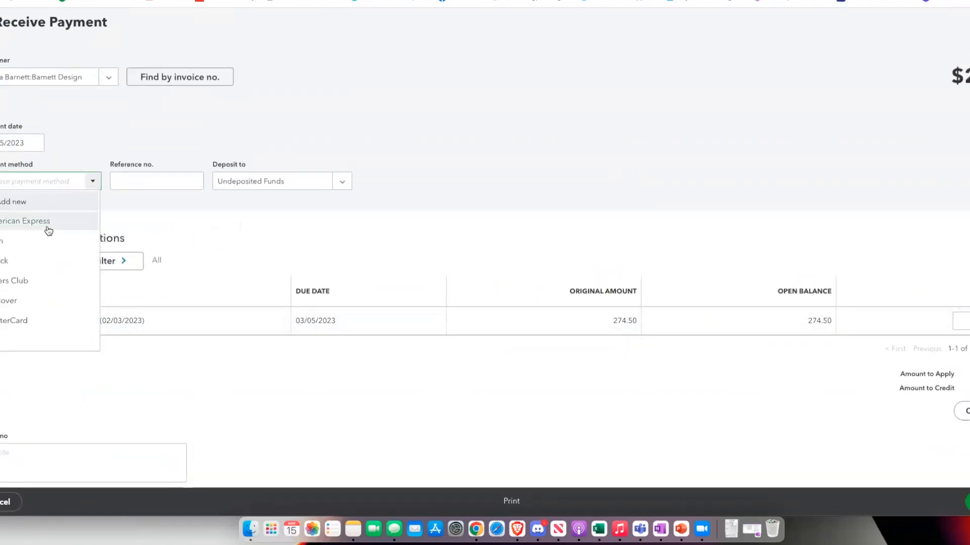
{"action": "left_click", "coordinate": [14, 260]}
{"action": "left_click", "coordinate": [183, 179]}
{"action": "type", "text": "1"}
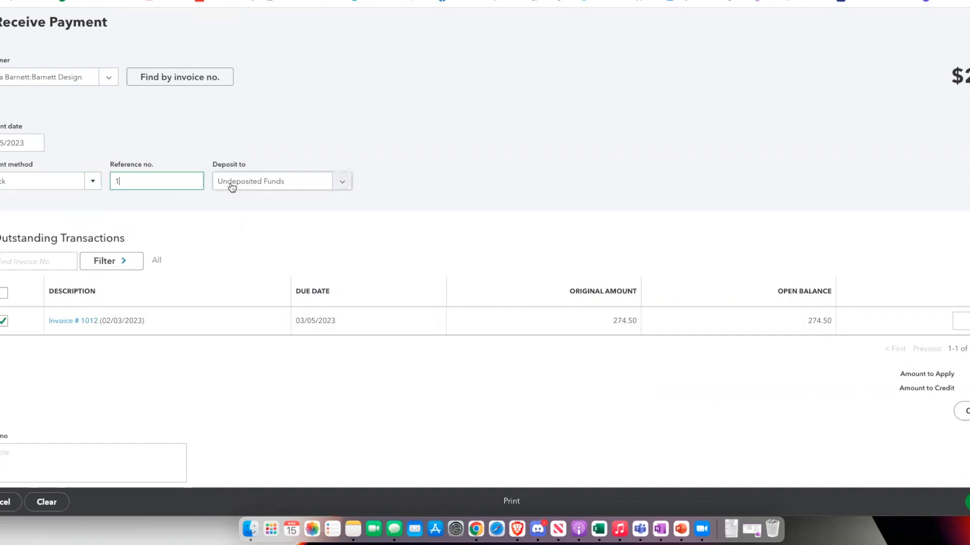
- Keep the $274.50 payment's deposit account as Undeposited Funds and save it
{"action": "scroll", "coordinate": [227, 185], "scroll_direction": "down", "scroll_amount": 1}
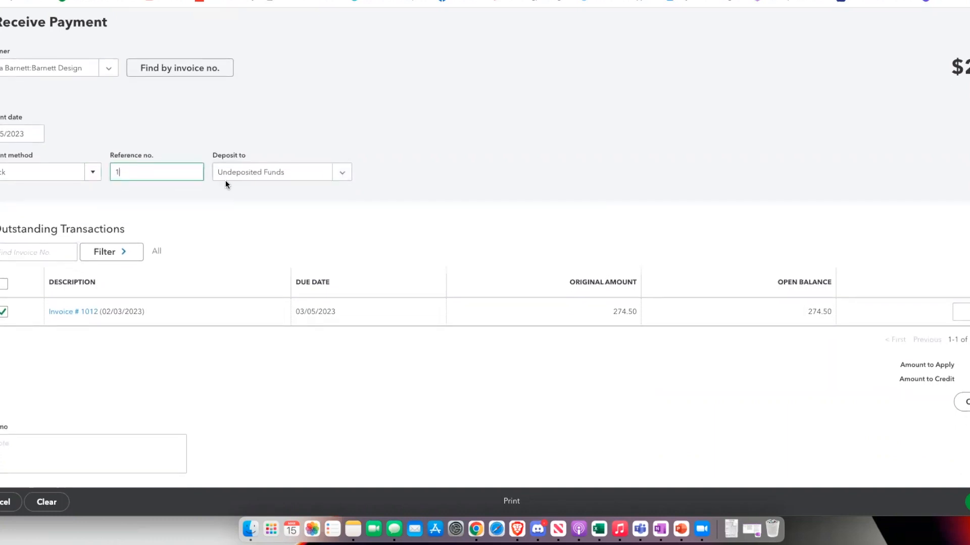
{"action": "left_click", "coordinate": [335, 177]}
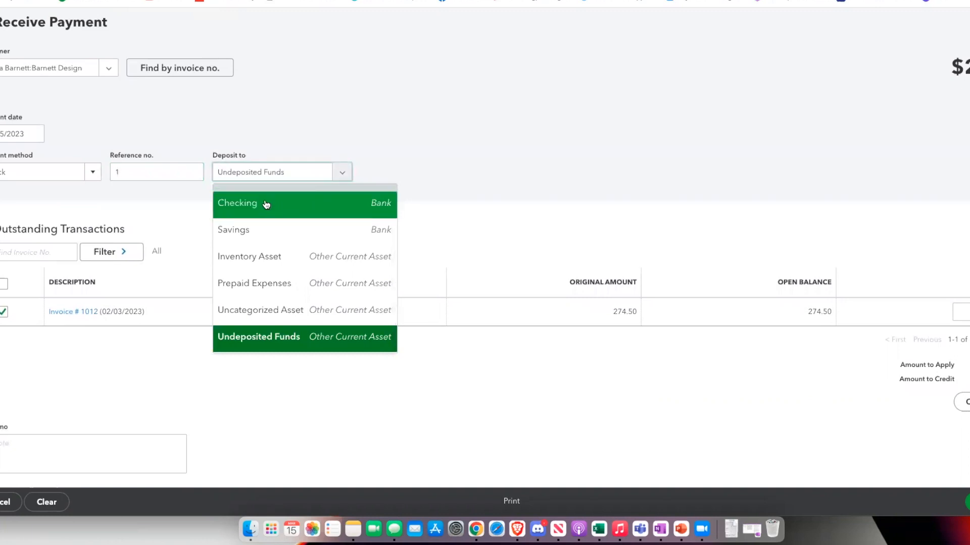
{"action": "left_click", "coordinate": [312, 208]}
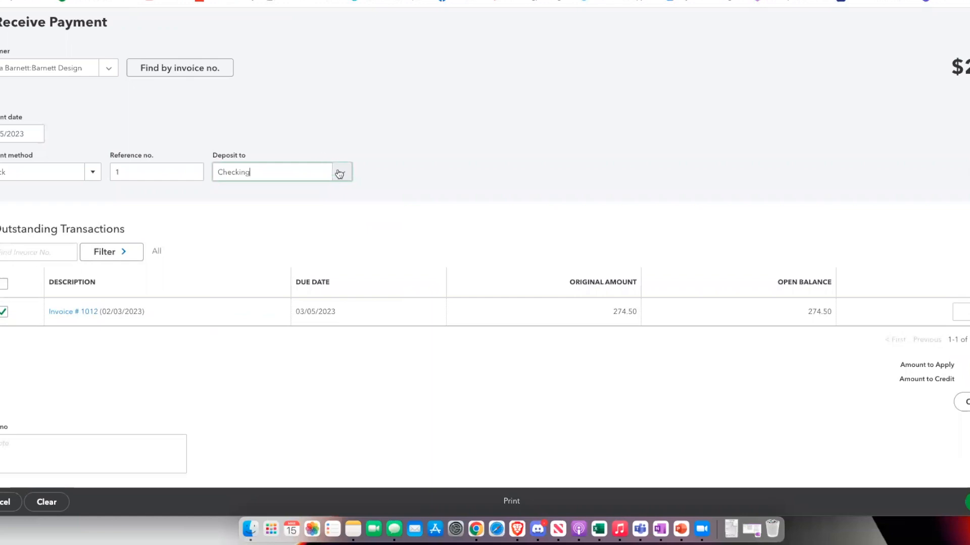
{"action": "left_click", "coordinate": [342, 173]}
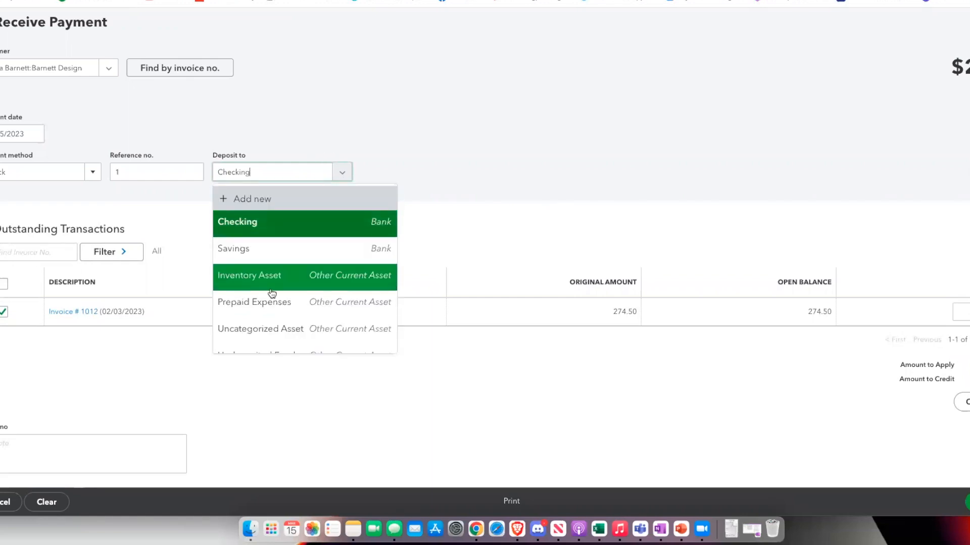
{"action": "scroll", "coordinate": [271, 293], "scroll_direction": "down", "scroll_amount": 1}
{"action": "left_click", "coordinate": [274, 337]}
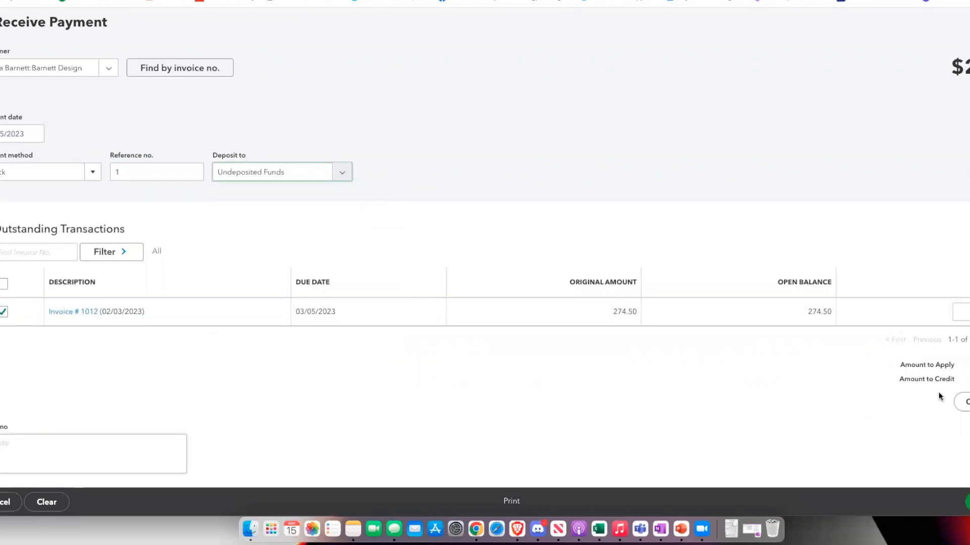
{"action": "left_click", "coordinate": [967, 501]}
{"action": "left_click", "coordinate": [964, 465]}
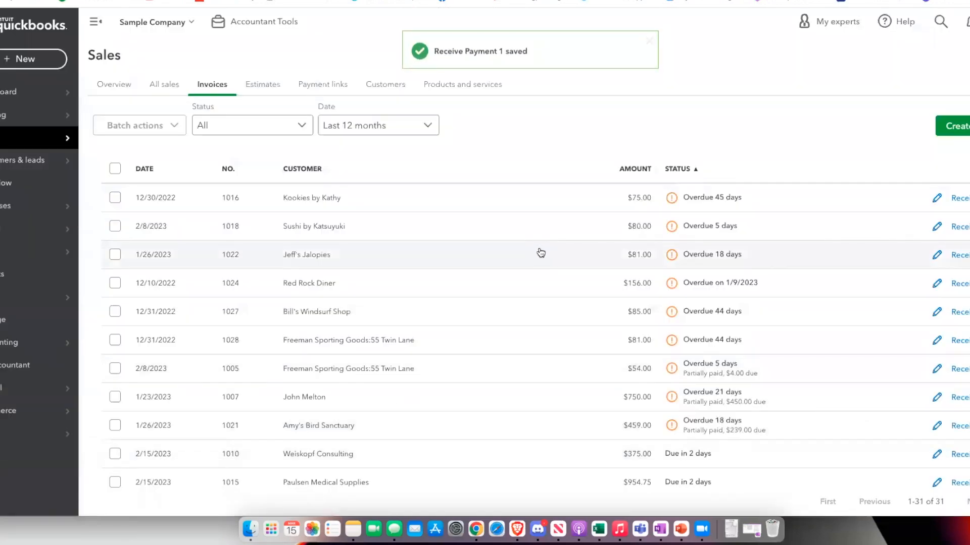
- Start a new bank deposit and review the three payments waiting to be deposited
{"action": "left_click", "coordinate": [42, 59]}
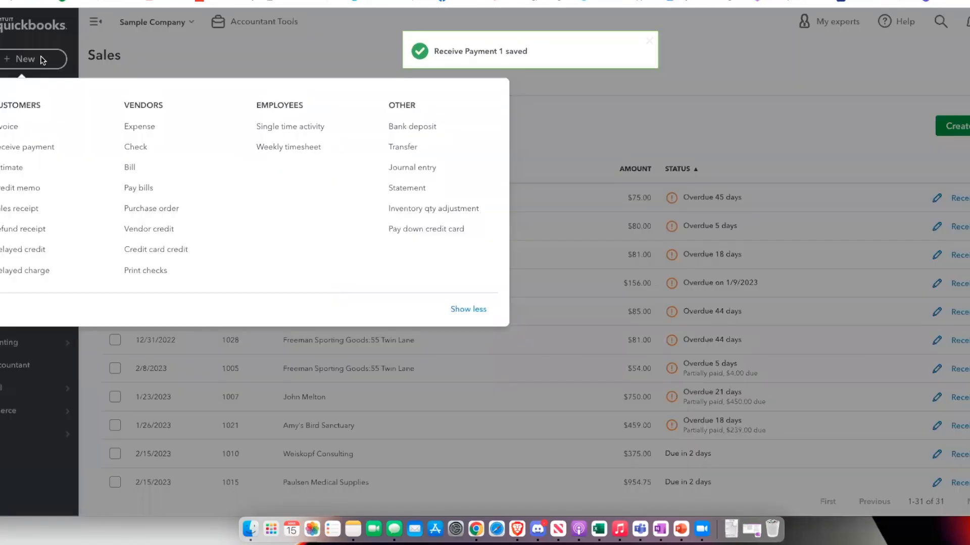
{"action": "left_click", "coordinate": [432, 126]}
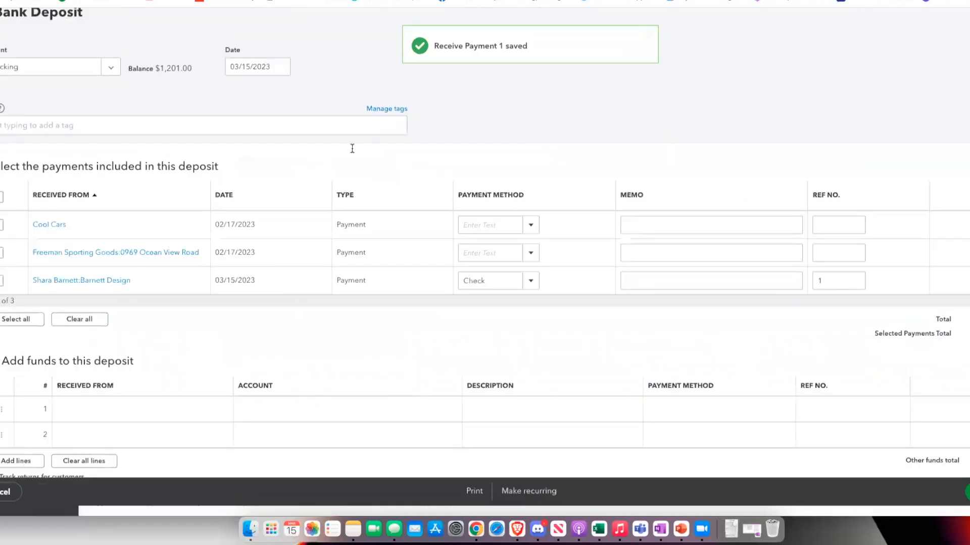
{"action": "scroll", "coordinate": [293, 251], "scroll_direction": "down", "scroll_amount": 1}
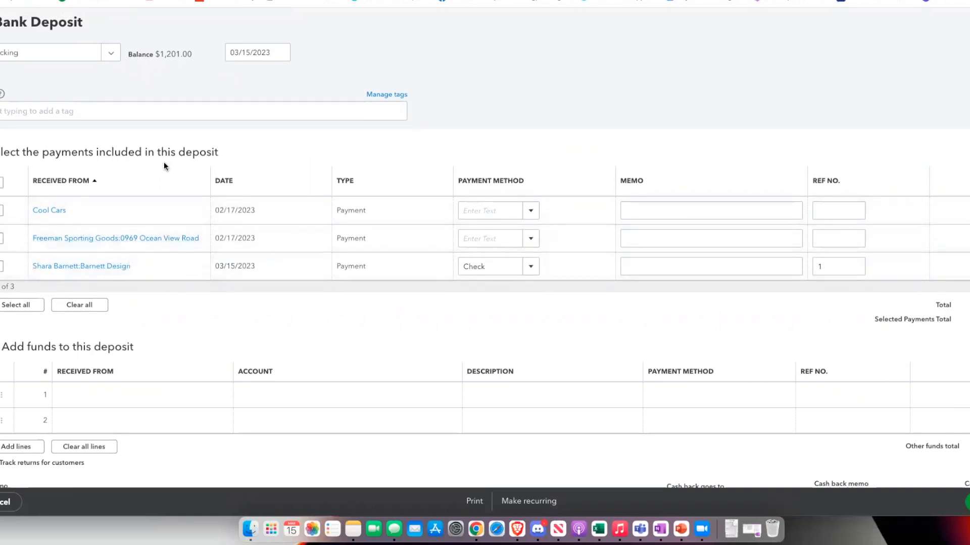
{"action": "scroll", "coordinate": [165, 167], "scroll_direction": "down", "scroll_amount": 2}
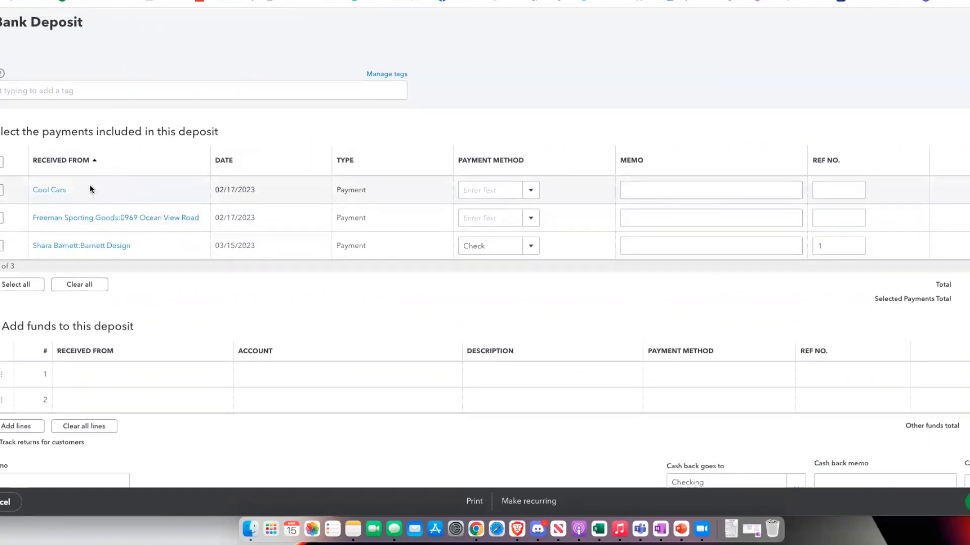
{"action": "scroll", "coordinate": [116, 174], "scroll_direction": "down", "scroll_amount": 1}
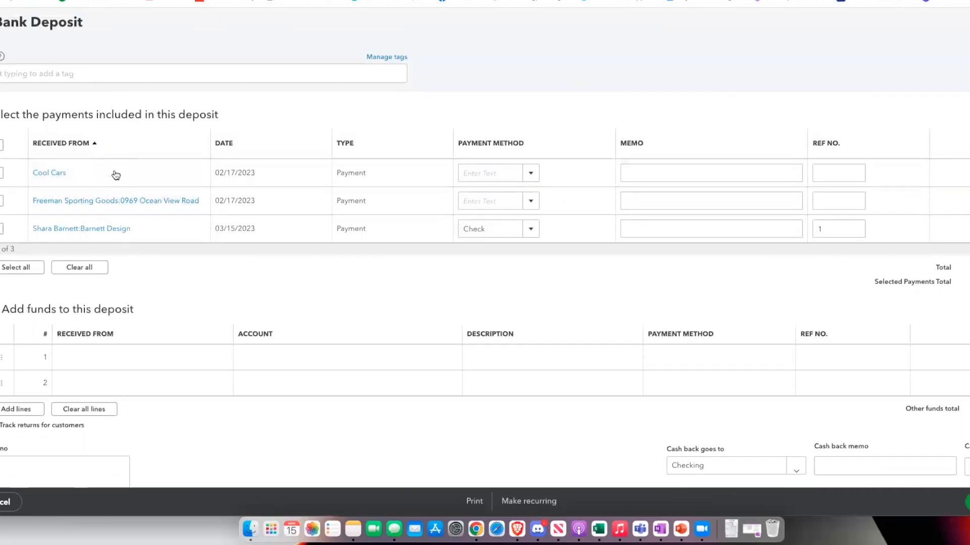
{"action": "scroll", "coordinate": [116, 175], "scroll_direction": "up", "scroll_amount": 5}
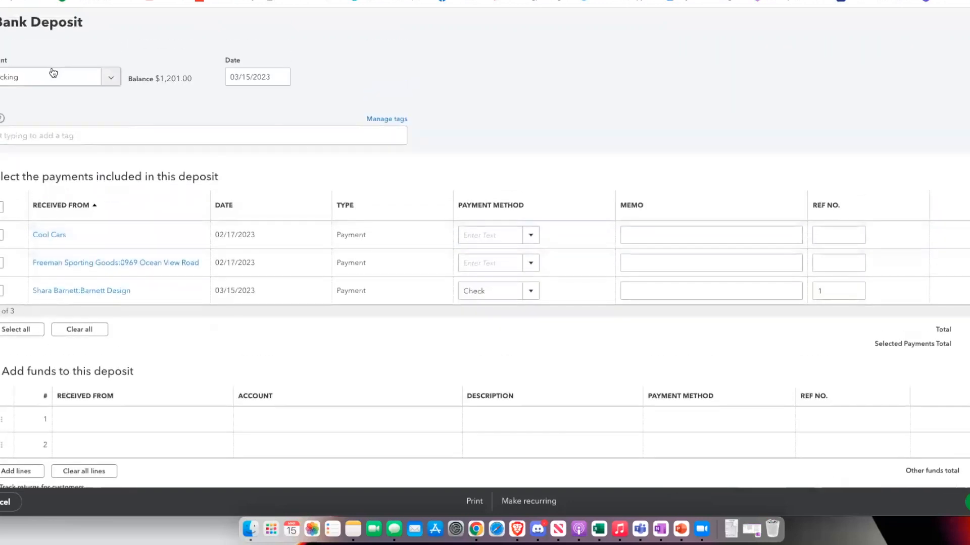
- Fill the first Add funds line: Cool Cars, Design income, Check, reference 2
{"action": "left_click", "coordinate": [79, 426]}
{"action": "left_click", "coordinate": [103, 400]}
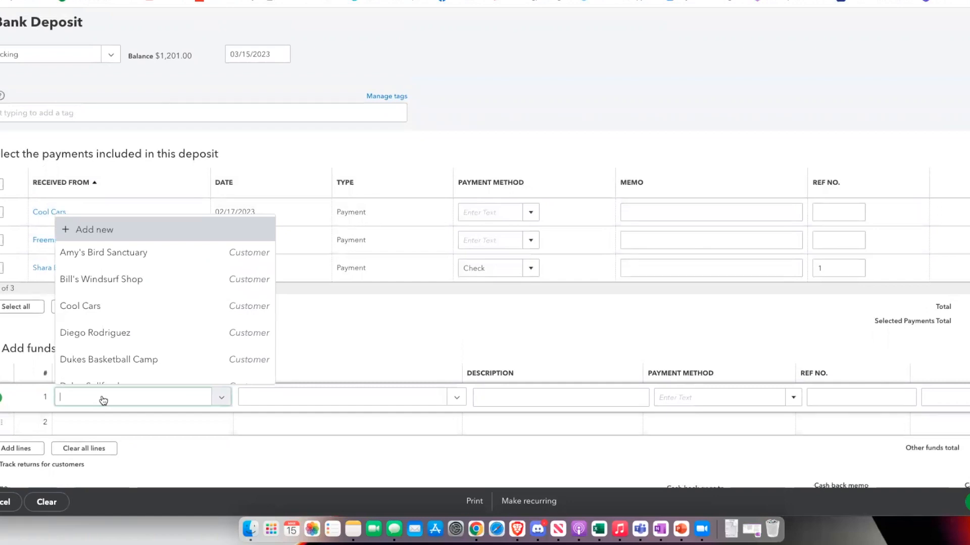
{"action": "left_click", "coordinate": [76, 306]}
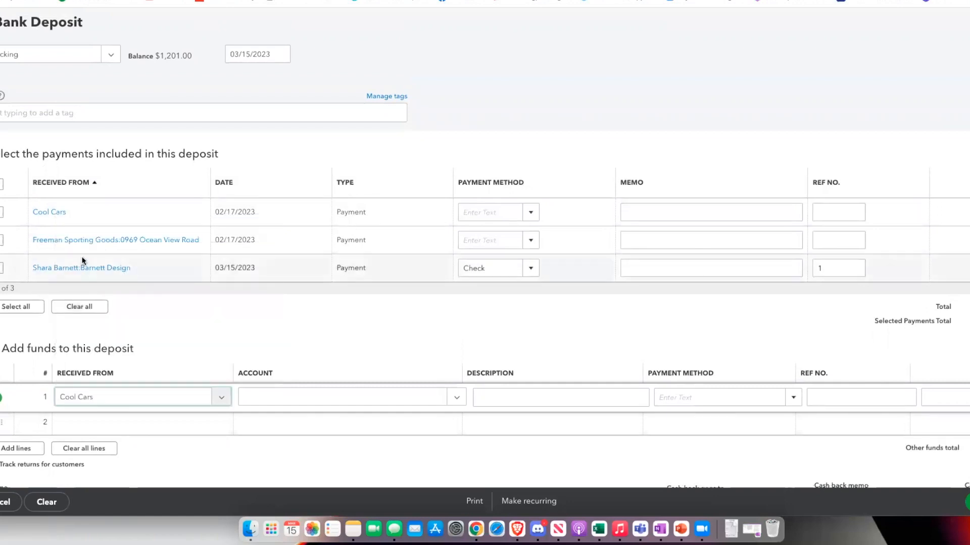
{"action": "left_click", "coordinate": [441, 399]}
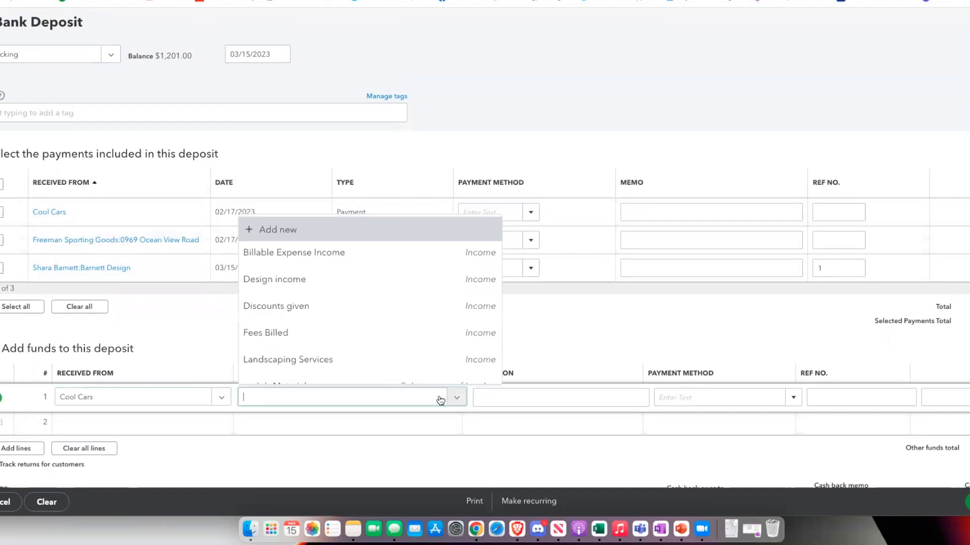
{"action": "left_click", "coordinate": [314, 287]}
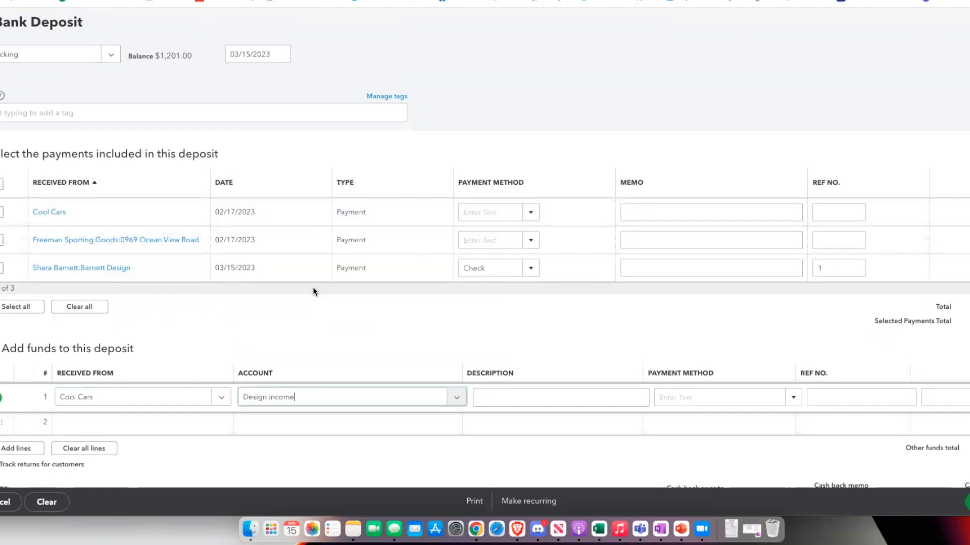
{"action": "left_click", "coordinate": [794, 398]}
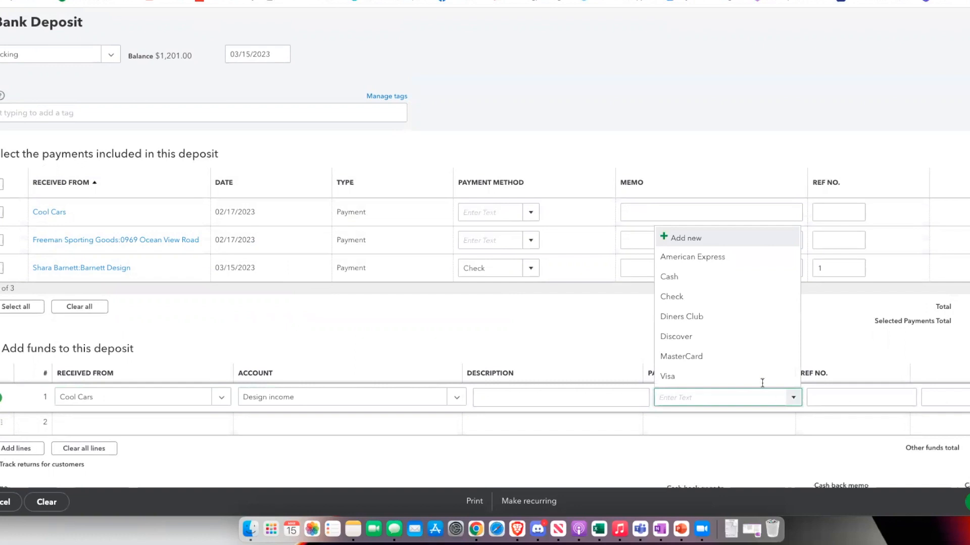
{"action": "left_click", "coordinate": [718, 297]}
{"action": "left_click", "coordinate": [861, 398]}
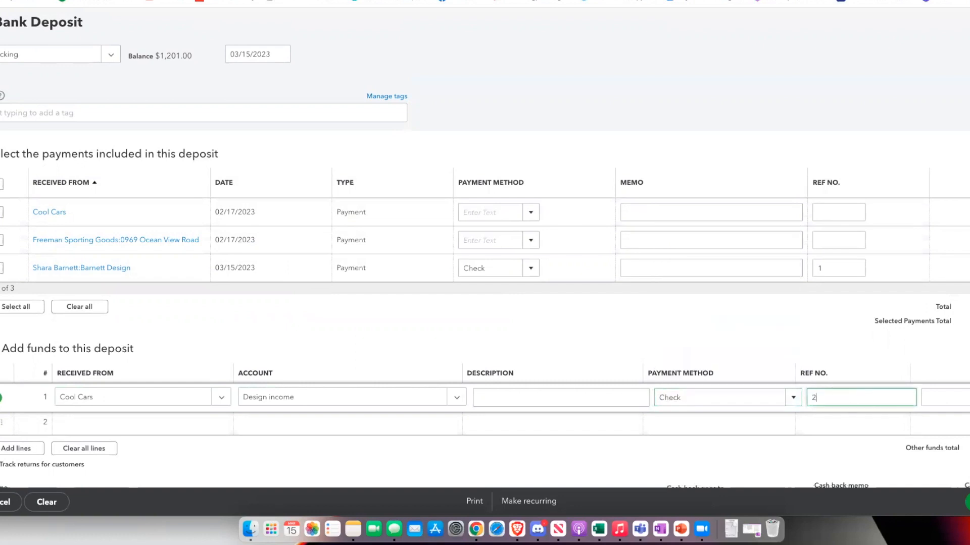
{"action": "key", "text": "Tab"}
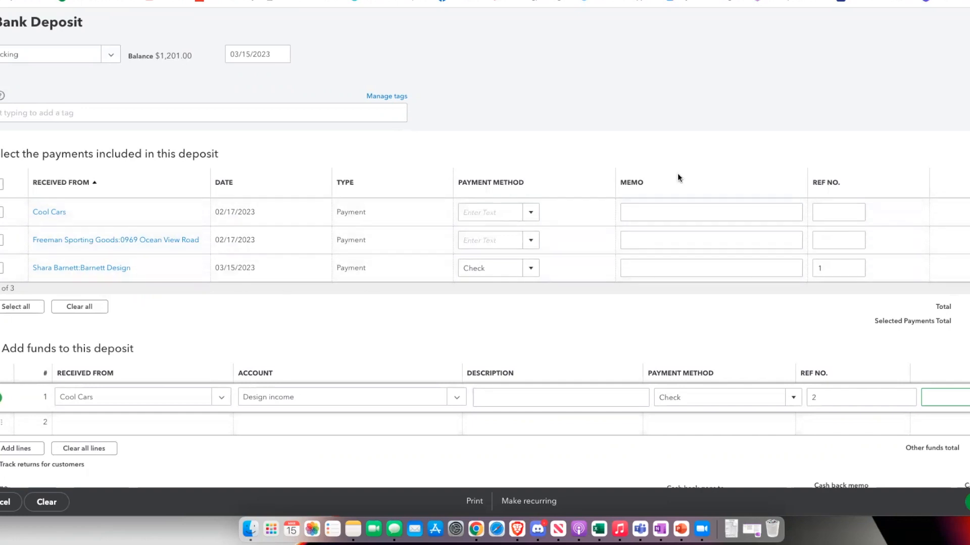
{"action": "scroll", "coordinate": [460, 168], "scroll_direction": "up", "scroll_amount": 1}
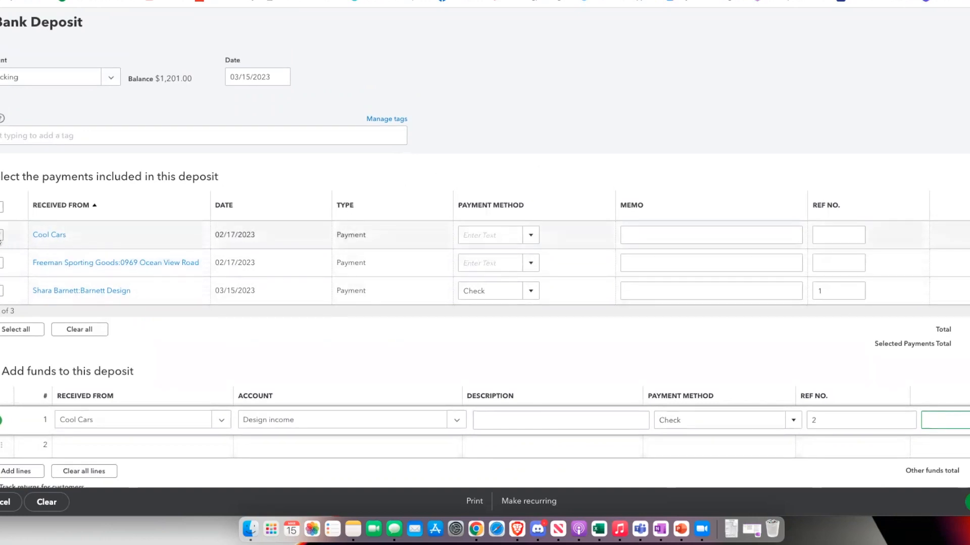
- Select the Cool Cars and Freeman Sporting Goods payments and clear the added funds line
{"action": "left_click", "coordinate": [1, 236]}
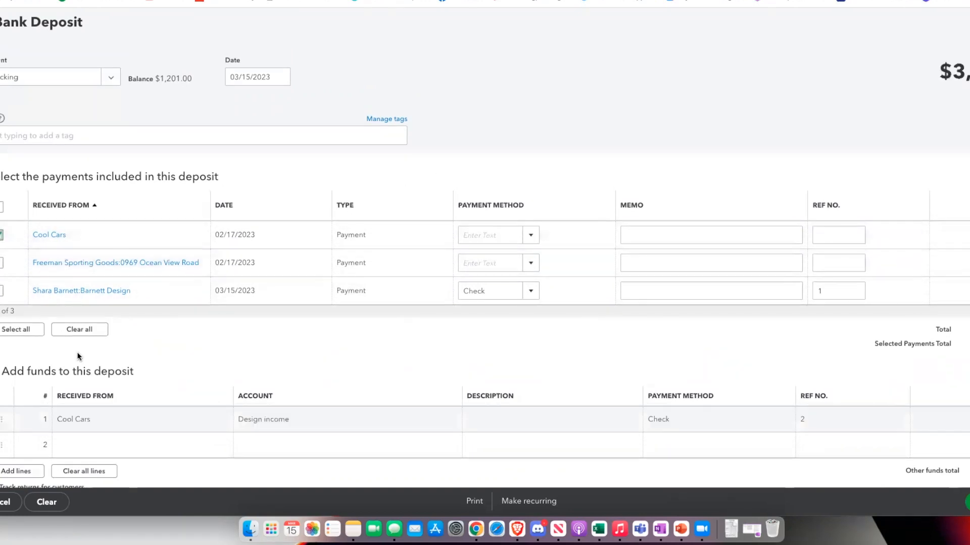
{"action": "scroll", "coordinate": [145, 424], "scroll_direction": "down", "scroll_amount": 1}
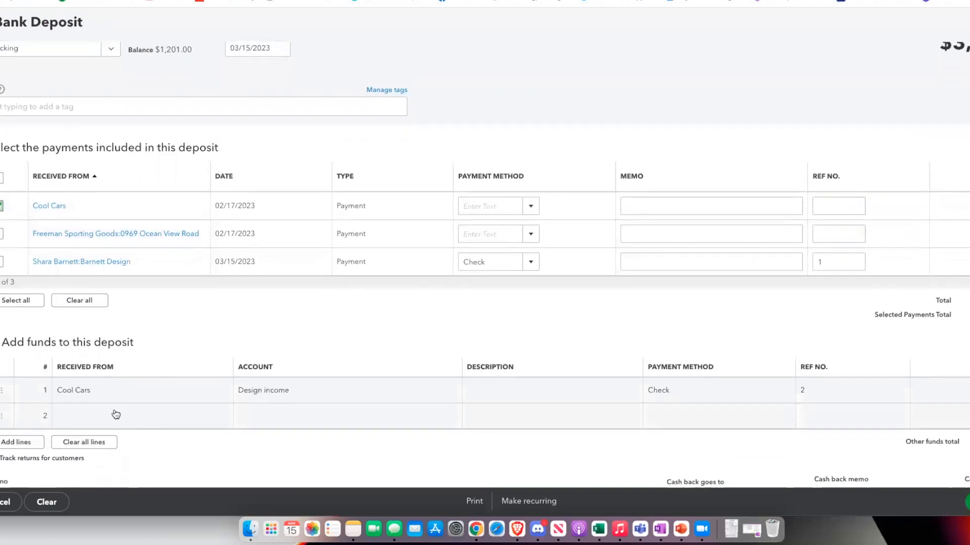
{"action": "left_click", "coordinate": [85, 441]}
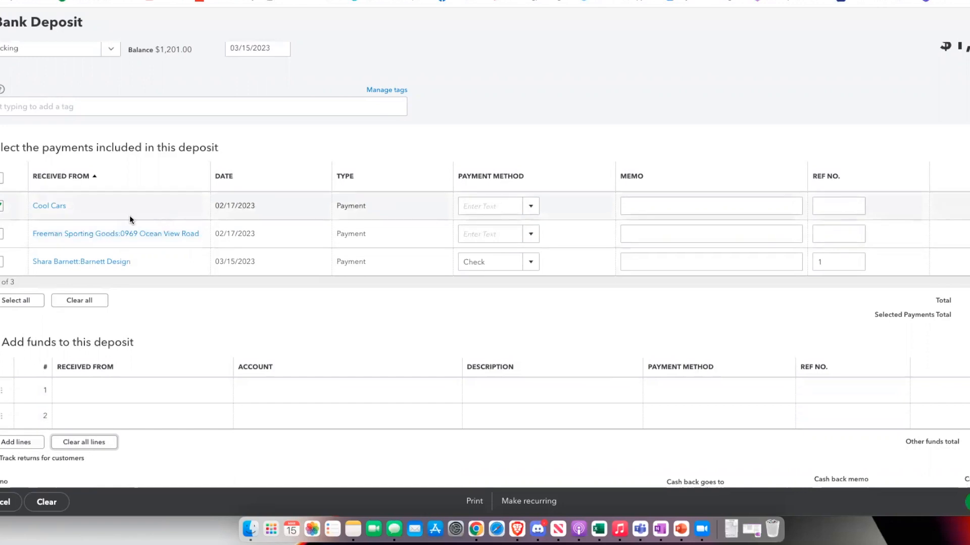
{"action": "left_click", "coordinate": [2, 233]}
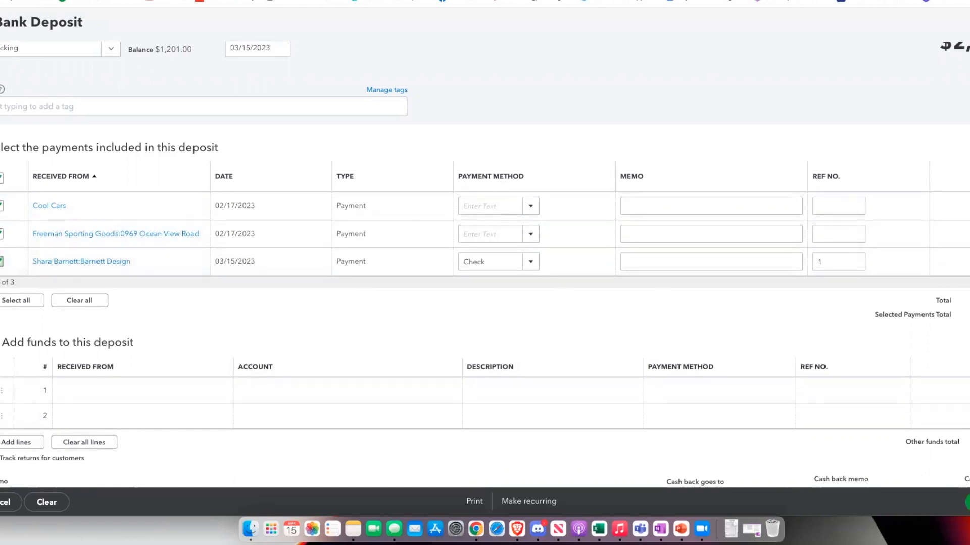
{"action": "left_click", "coordinate": [969, 502]}
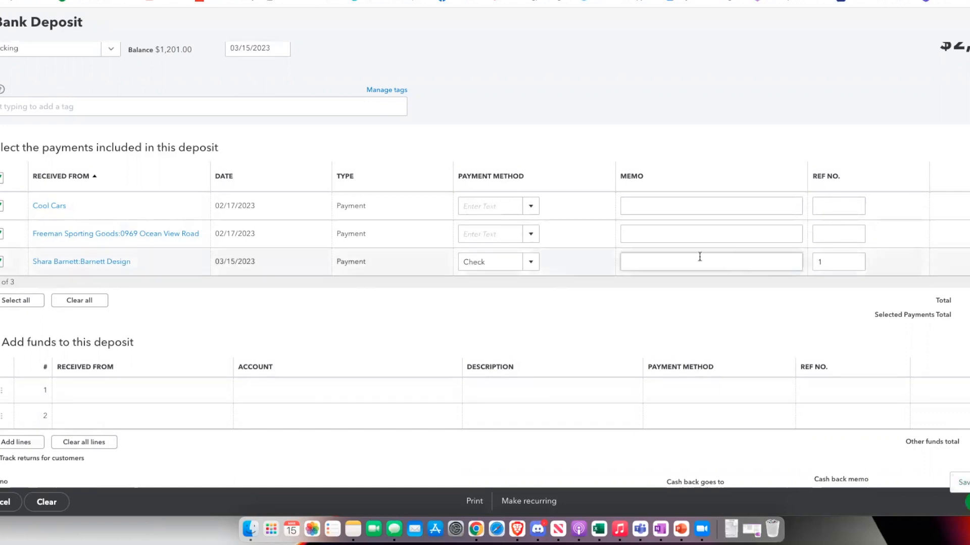
- Set Cool Cars to Cash and Freeman Sporting Goods to Check, then save the $2,337.02 deposit
{"action": "left_click", "coordinate": [529, 206]}
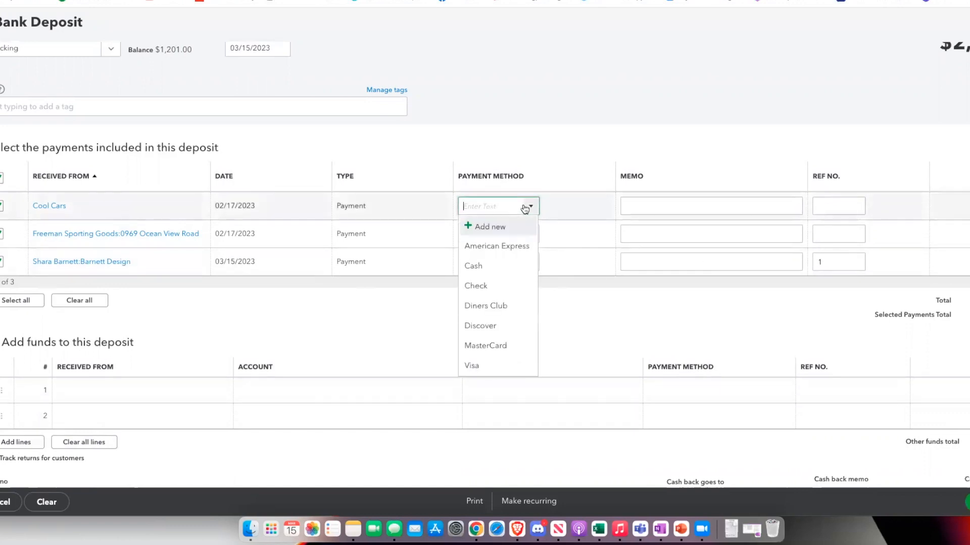
{"action": "left_click", "coordinate": [486, 268]}
{"action": "left_click", "coordinate": [527, 238]}
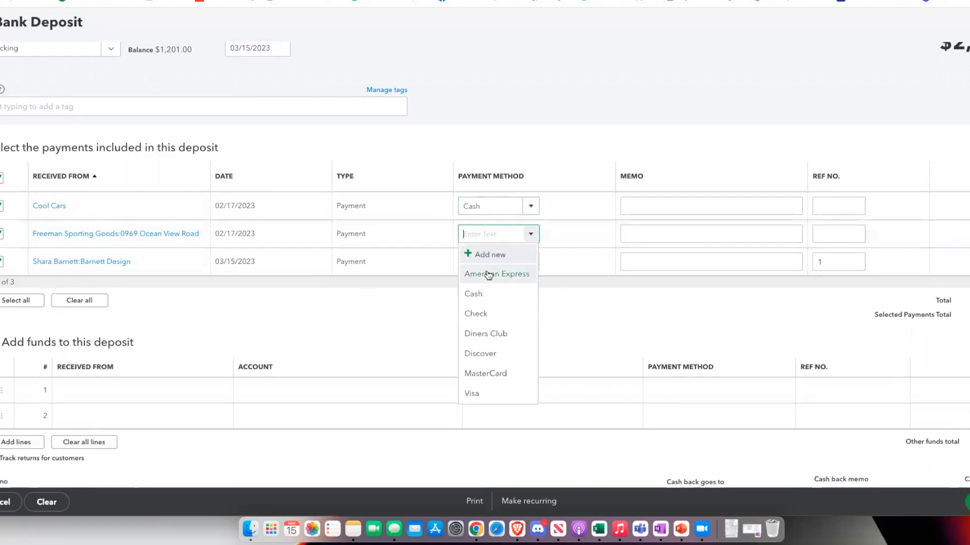
{"action": "left_click", "coordinate": [476, 313]}
{"action": "left_click", "coordinate": [841, 207]}
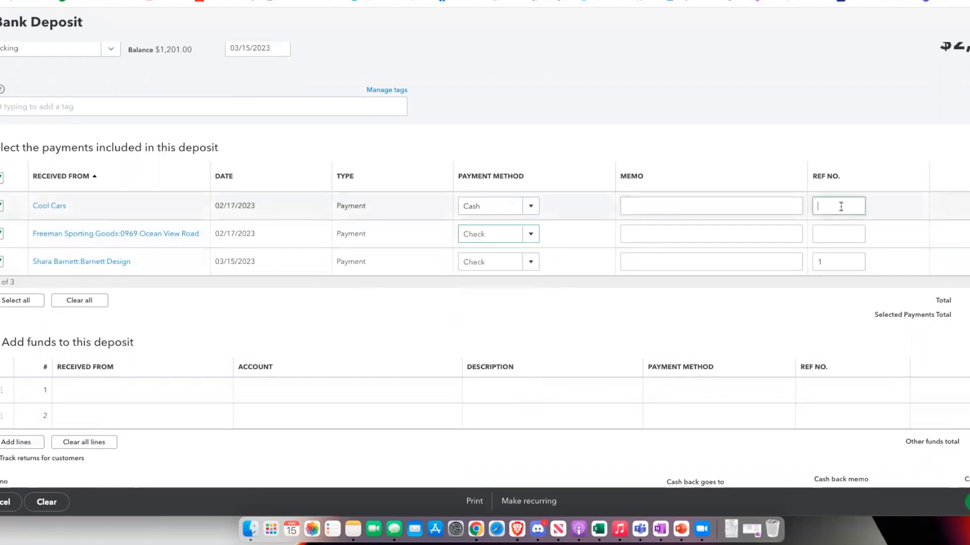
{"action": "left_click", "coordinate": [842, 233]}
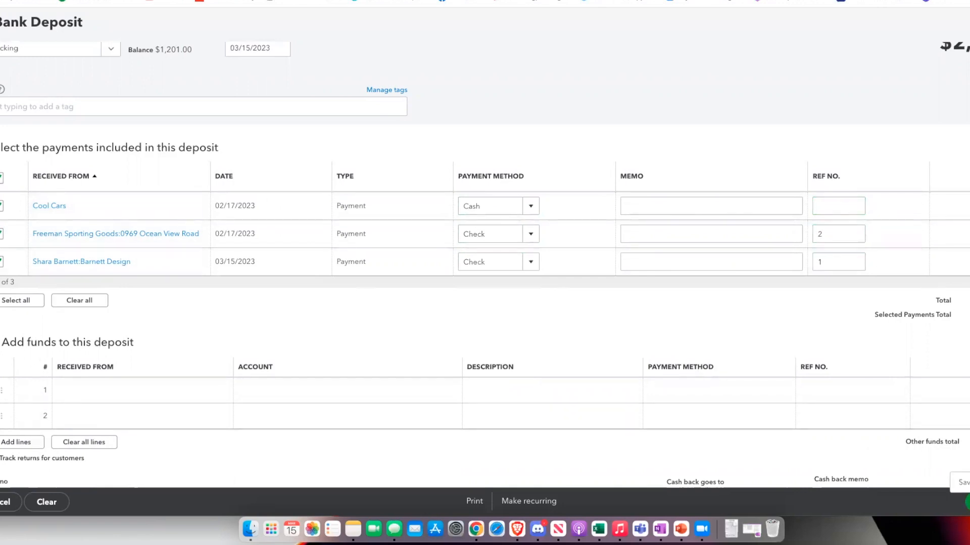
{"action": "left_click", "coordinate": [964, 483]}
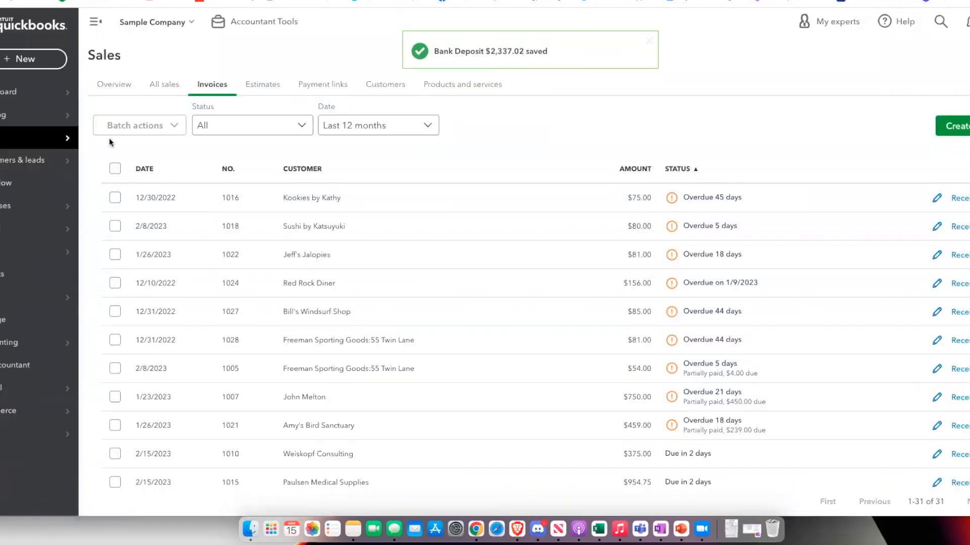
- Receive the Kookies by Kathy $75.00 payment on invoice 1016 into Undeposited Funds
{"action": "left_click", "coordinate": [31, 274]}
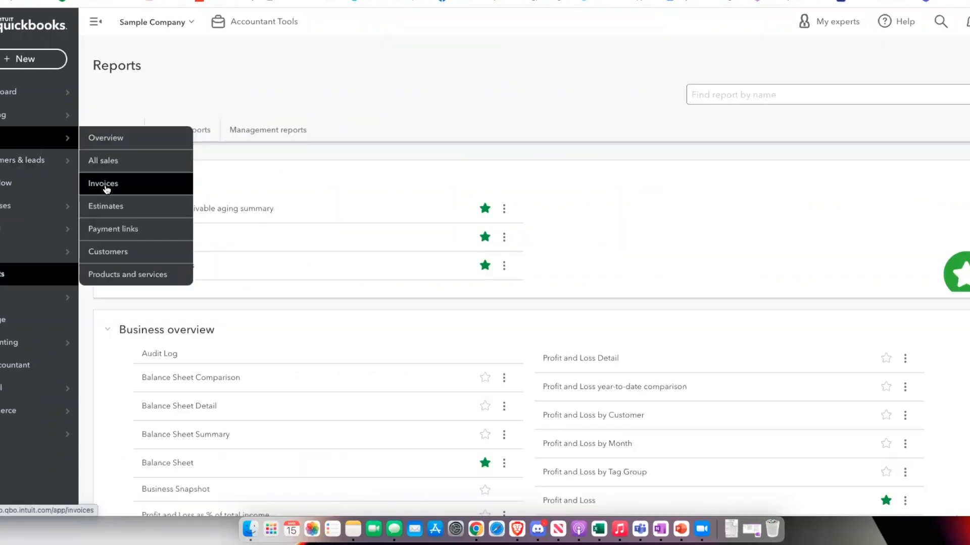
{"action": "left_click", "coordinate": [106, 187]}
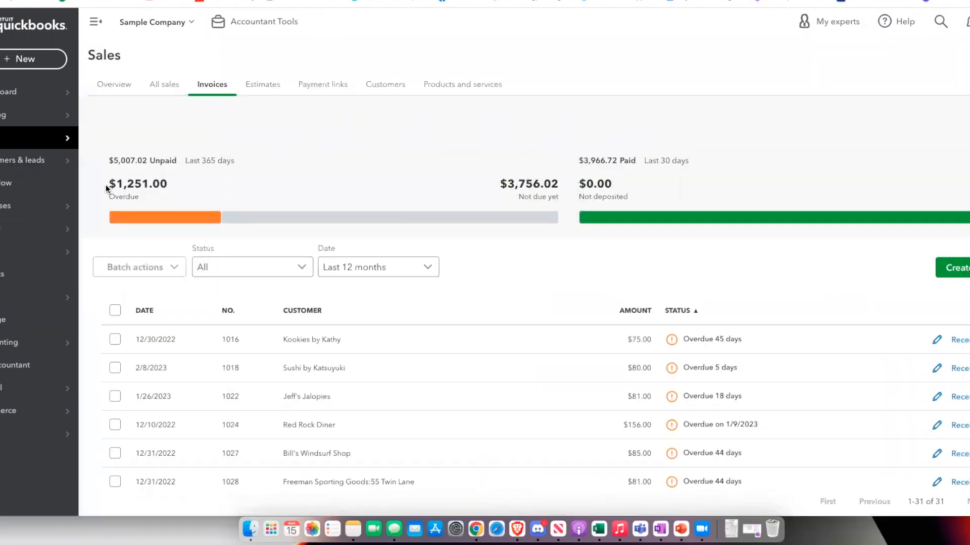
{"action": "mouse_move", "coordinate": [2, 150]}
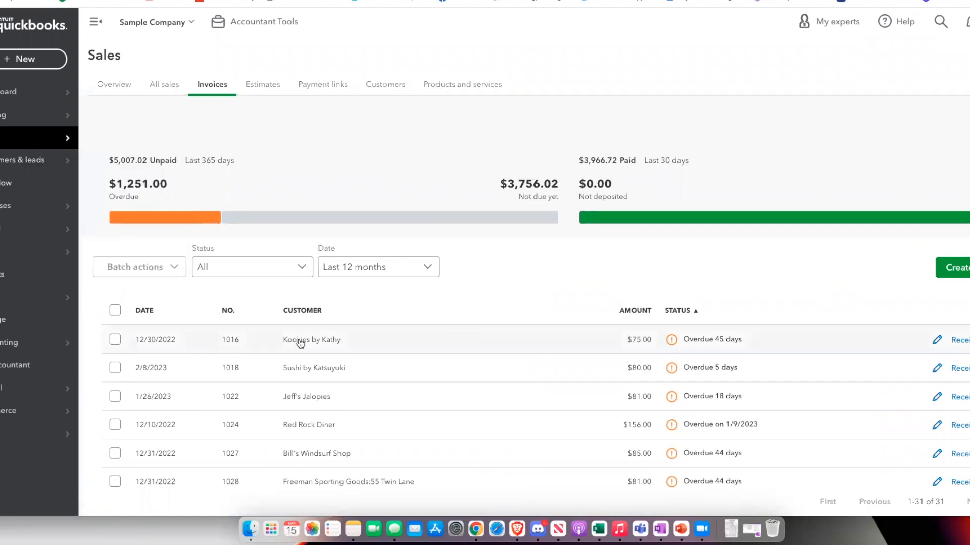
{"action": "scroll", "coordinate": [953, 337], "scroll_direction": "down", "scroll_amount": 3}
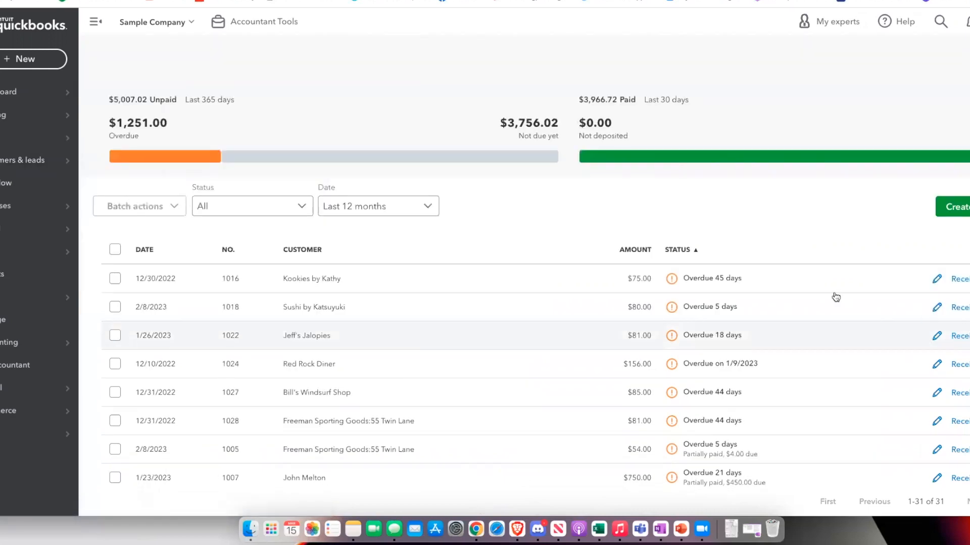
{"action": "left_click", "coordinate": [958, 279]}
{"action": "left_click", "coordinate": [93, 180]}
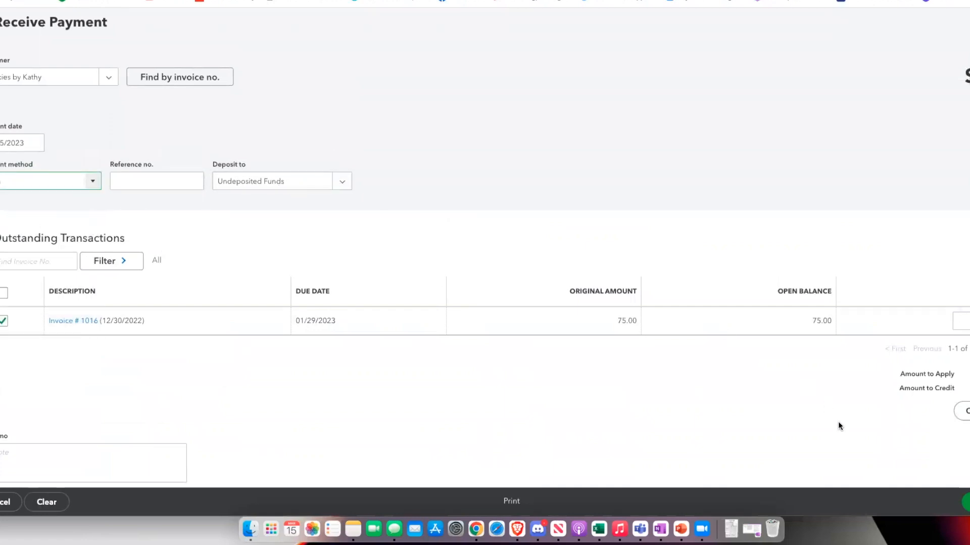
{"action": "left_click", "coordinate": [966, 502]}
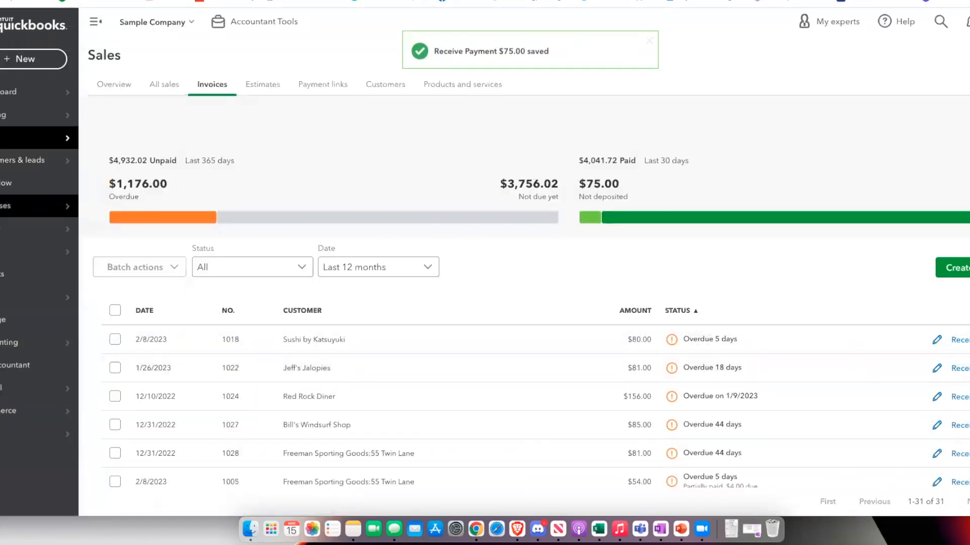
{"action": "left_click", "coordinate": [71, 276]}
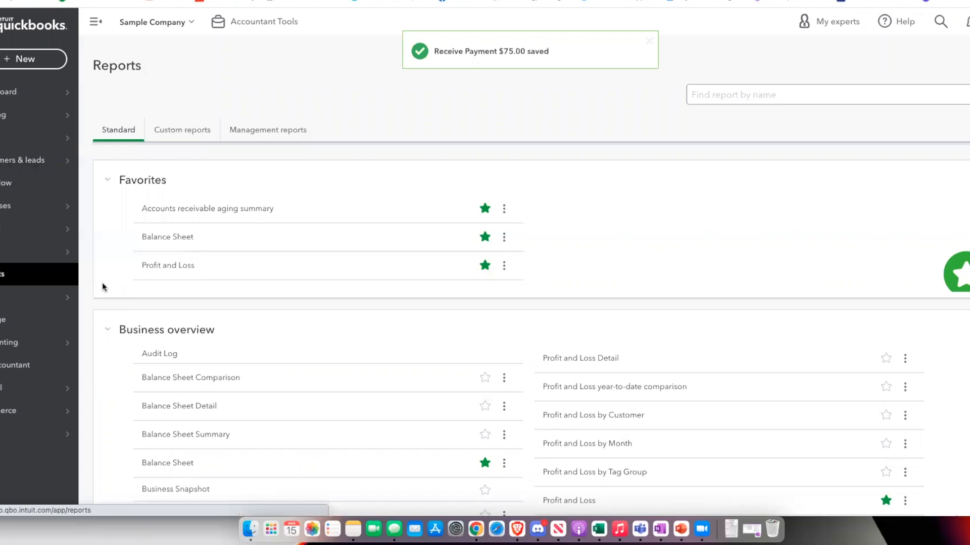
- Drill from the Balance Sheet's 75.00 Undeposited Funds amount into its transaction report totals
{"action": "left_click", "coordinate": [173, 239]}
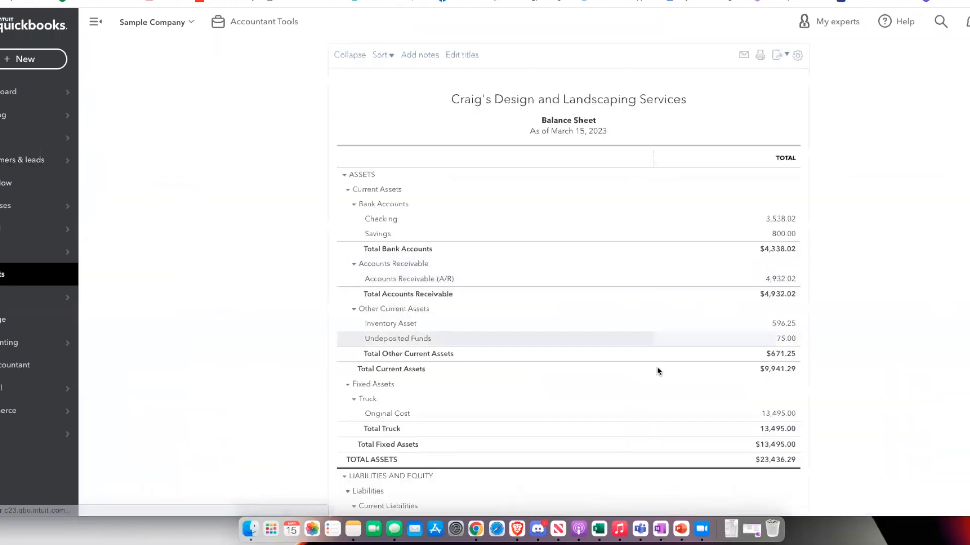
{"action": "scroll", "coordinate": [789, 343], "scroll_direction": "up", "scroll_amount": 2}
{"action": "scroll", "coordinate": [789, 343], "scroll_direction": "down", "scroll_amount": 2}
{"action": "left_click", "coordinate": [789, 343]}
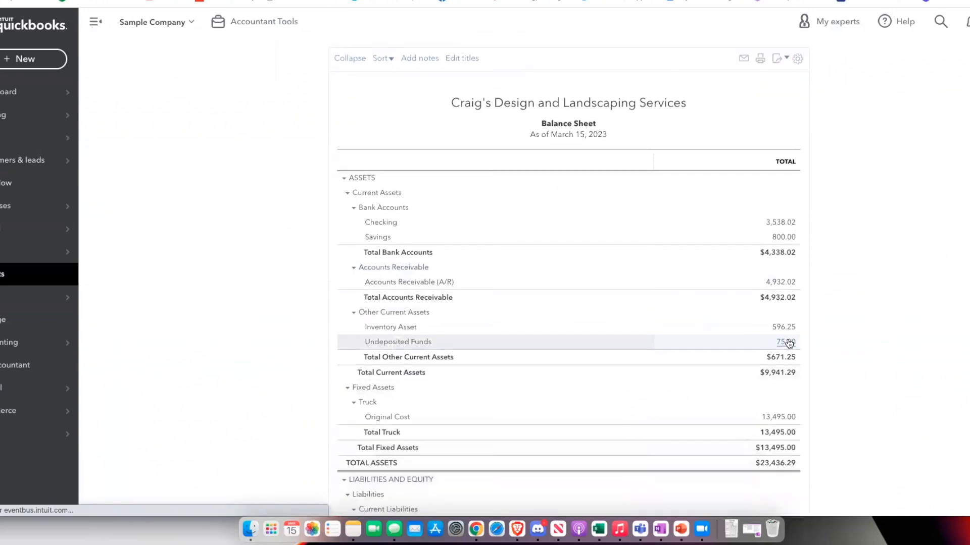
{"action": "scroll", "coordinate": [456, 253], "scroll_direction": "down", "scroll_amount": 3}
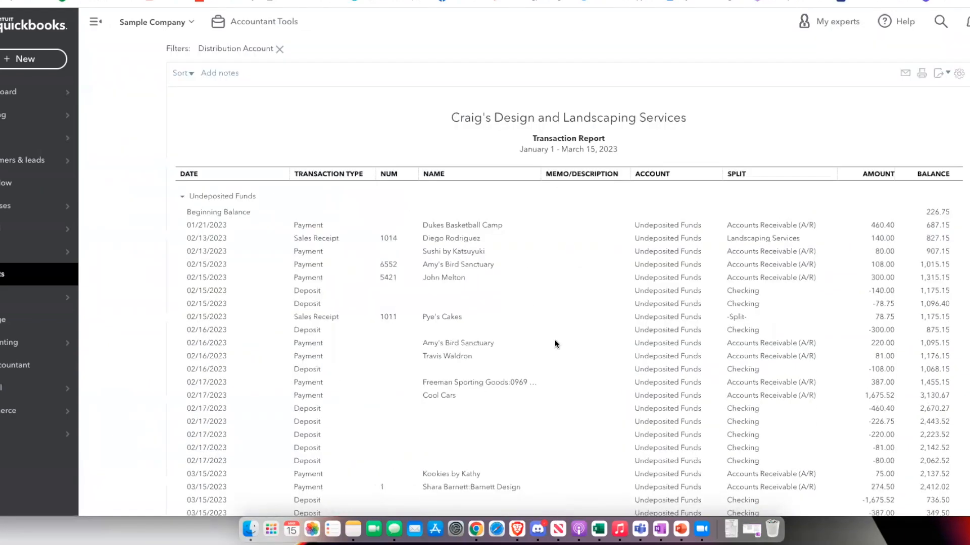
{"action": "scroll", "coordinate": [556, 444], "scroll_direction": "down", "scroll_amount": 2}
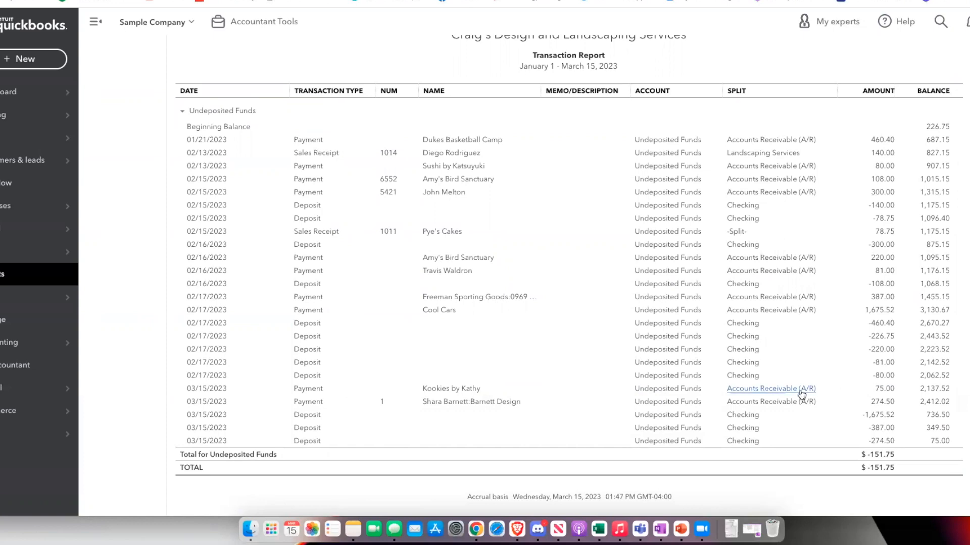
{"action": "scroll", "coordinate": [422, 366], "scroll_direction": "up", "scroll_amount": 1}
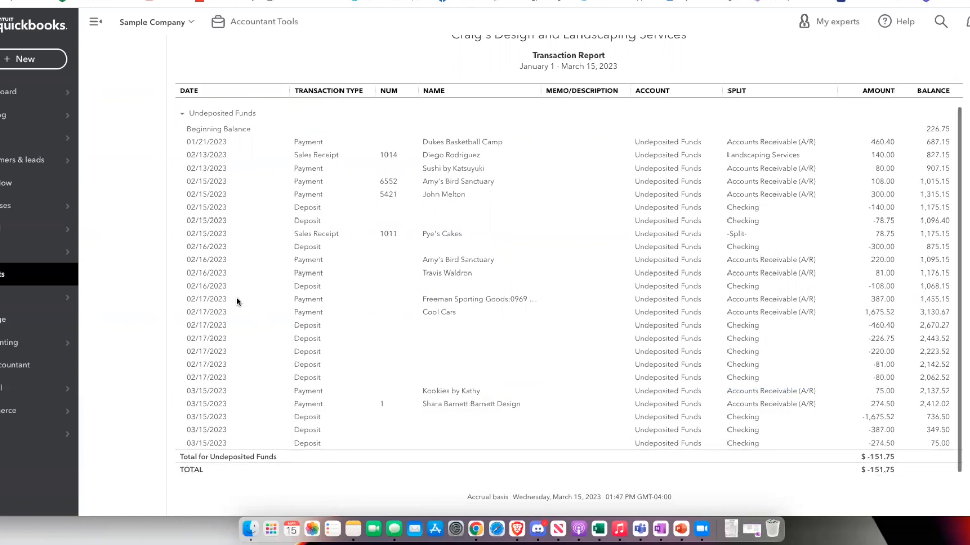
{"action": "left_click", "coordinate": [28, 59]}
- Deposit the $75.00 Kookies by Kathy payment into Checking, then open the -75.00 report line
{"action": "left_click", "coordinate": [407, 127]}
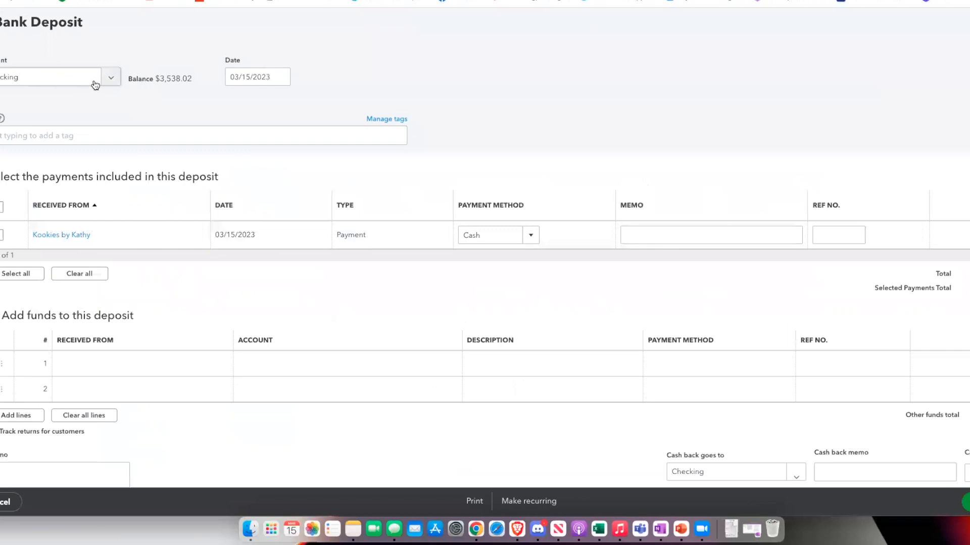
{"action": "left_click", "coordinate": [99, 81]}
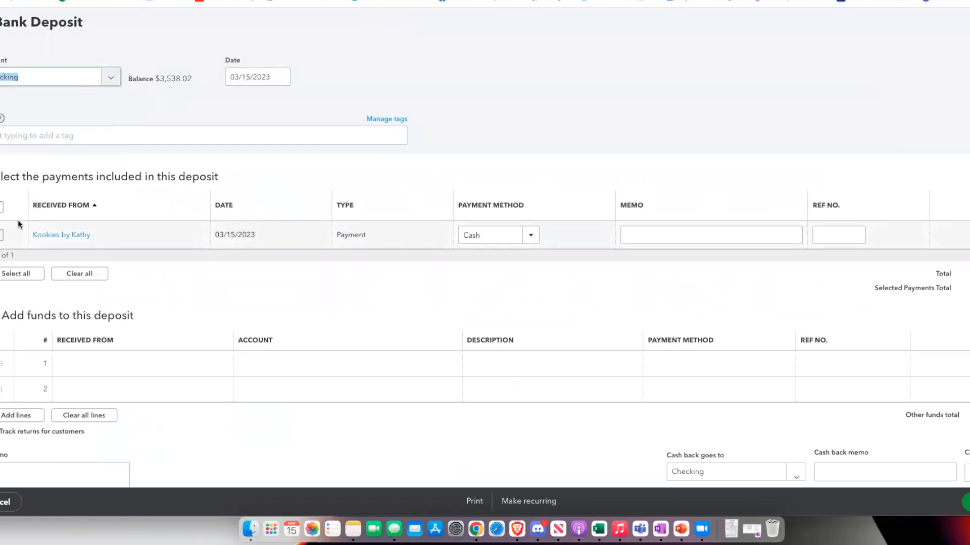
{"action": "left_click", "coordinate": [2, 235]}
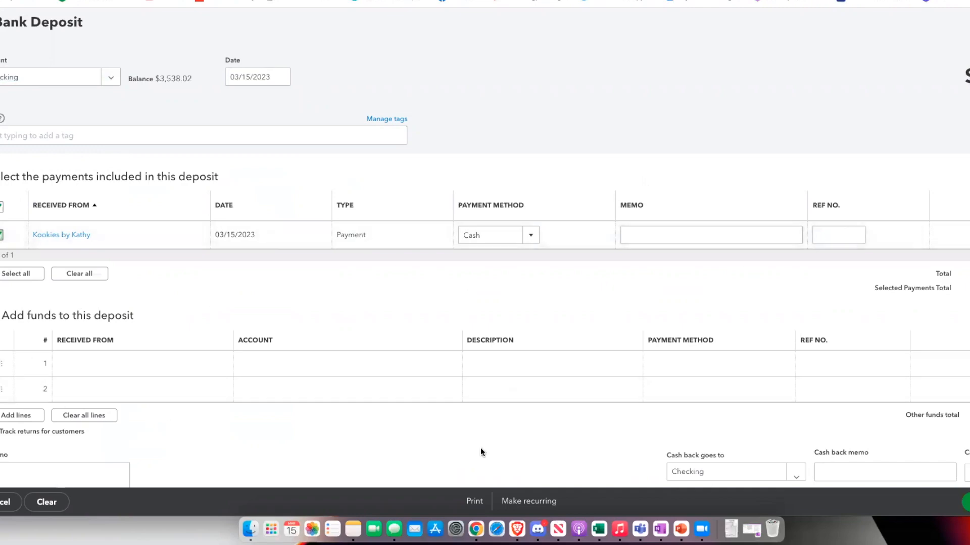
{"action": "left_click", "coordinate": [965, 502]}
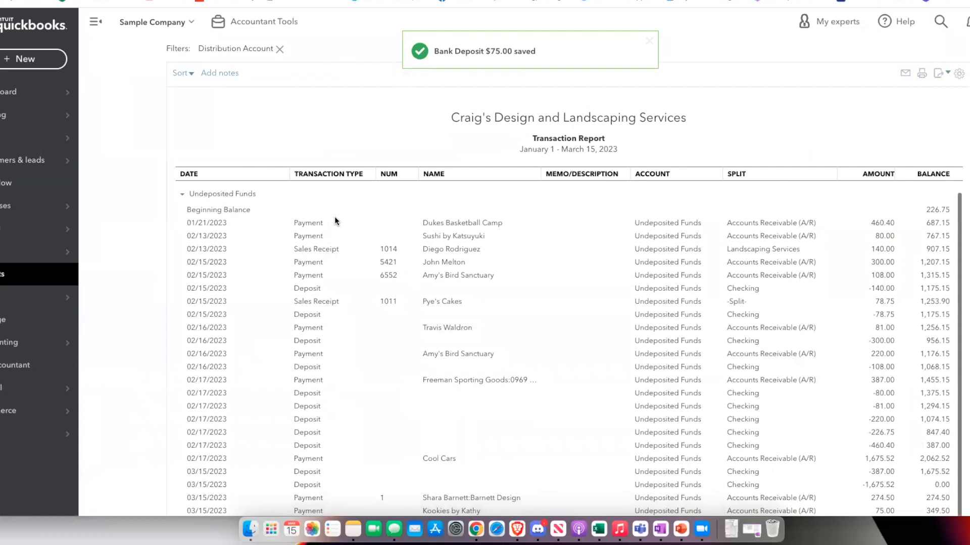
{"action": "scroll", "coordinate": [334, 221], "scroll_direction": "down", "scroll_amount": 5}
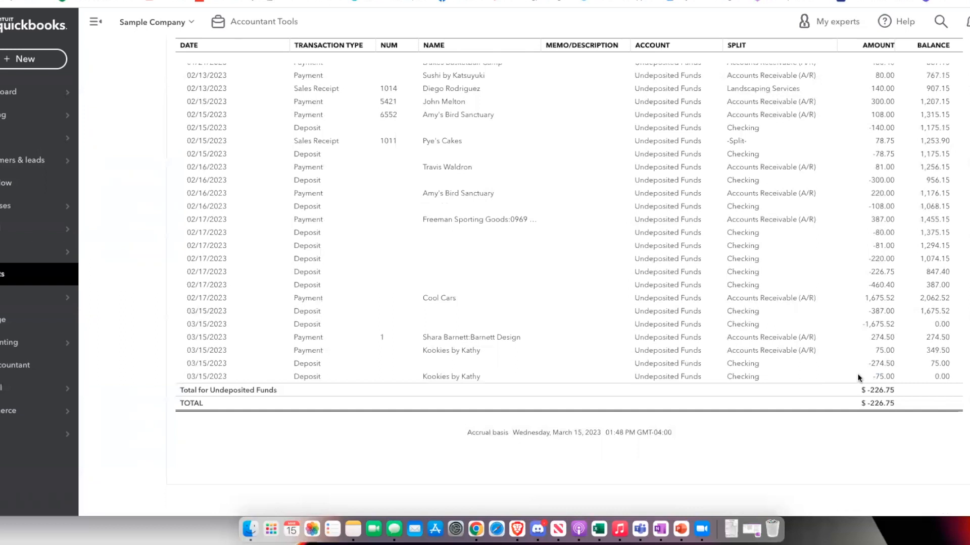
{"action": "left_click", "coordinate": [884, 382]}
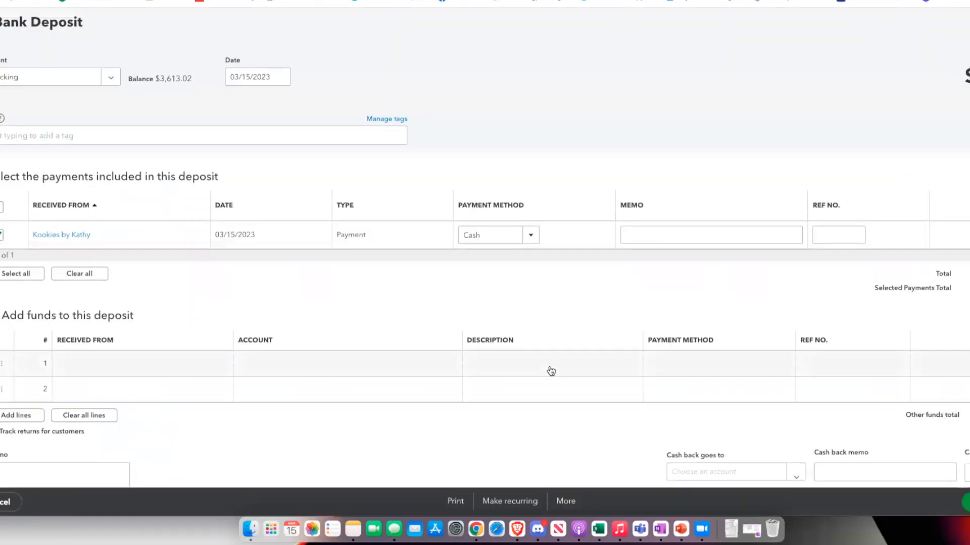